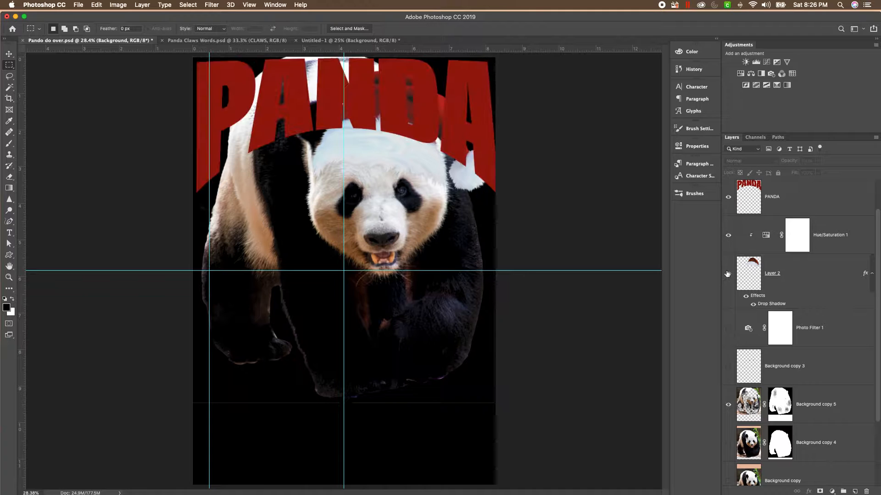
# Show the CLAWS layer in the finished panda poster and switch to the Untitled-1 document
pyautogui.scroll(5, 725, 259)
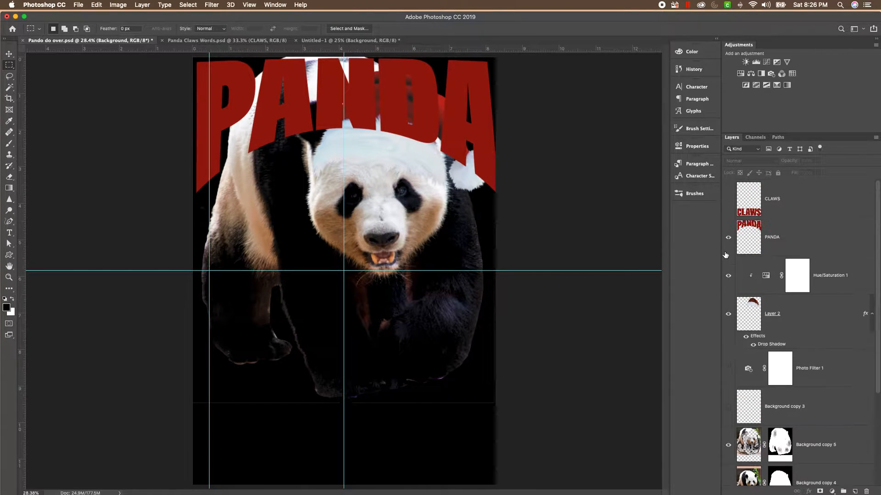
pyautogui.click(727, 199)
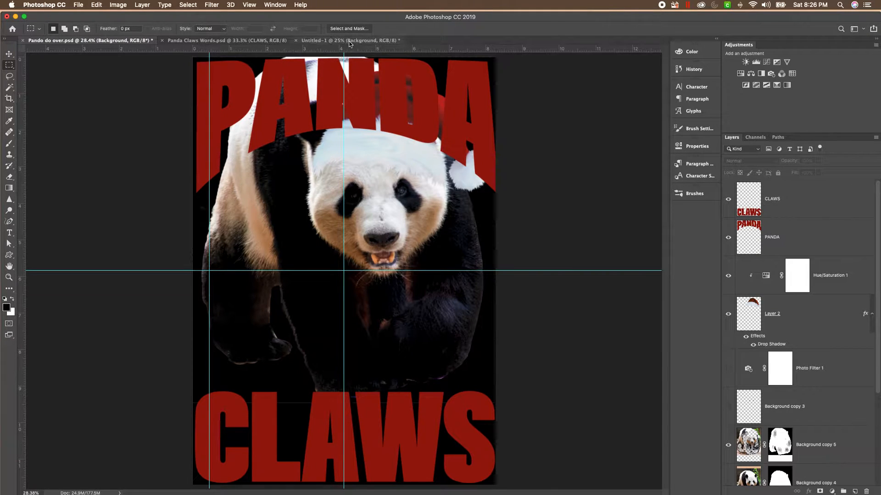
pyautogui.click(319, 40)
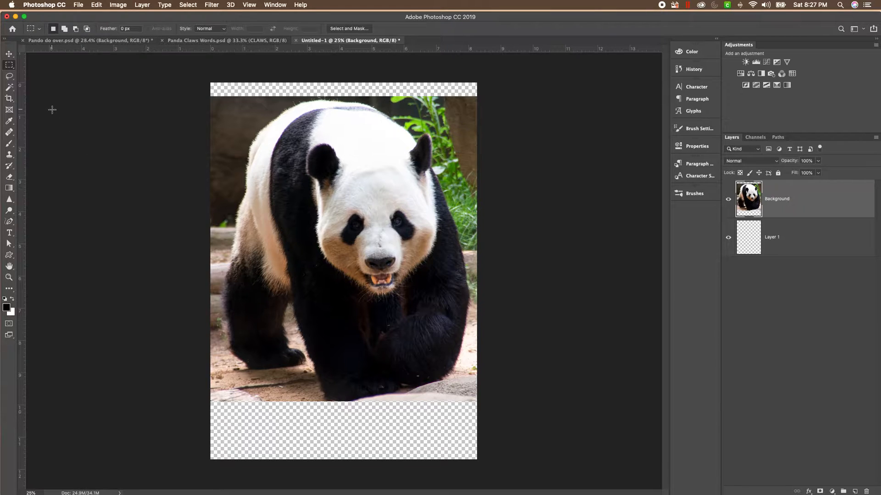
# Open Select and Mask for the Background layer via the Magic Wand tool and set the preview transparency to 6%
pyautogui.click(8, 88)
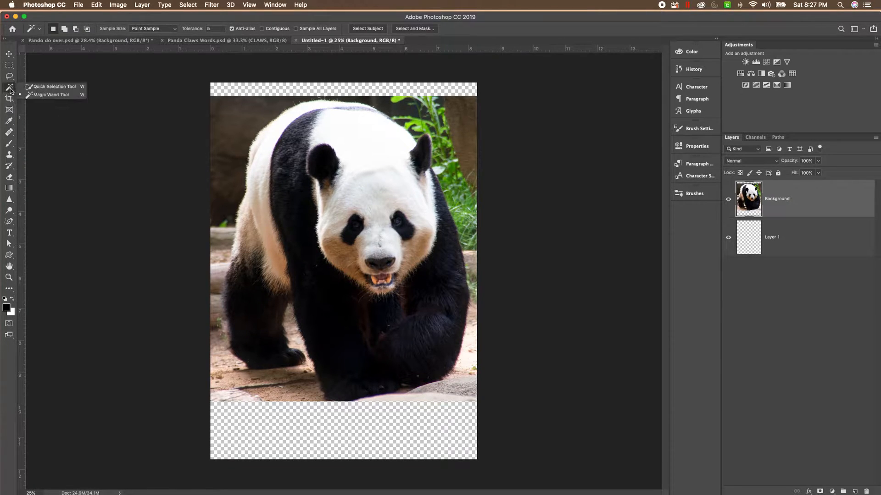
pyautogui.click(46, 95)
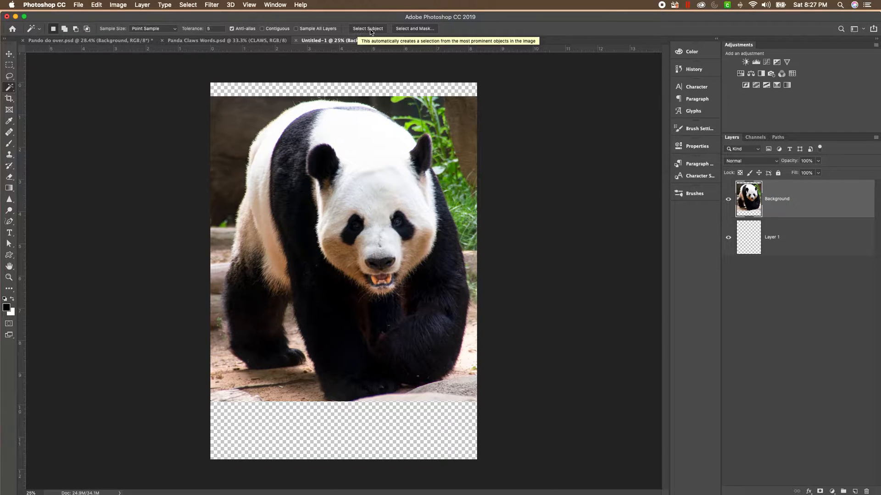
pyautogui.click(414, 29)
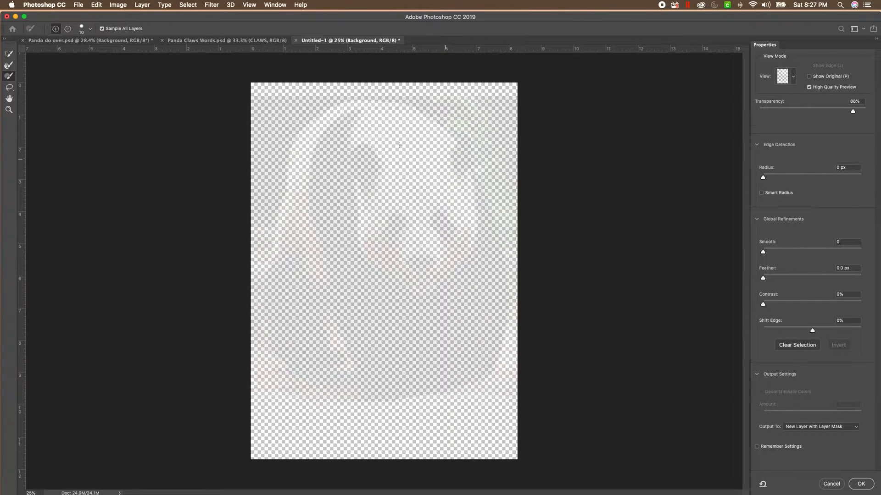
pyautogui.moveTo(853, 113); pyautogui.dragTo(765, 113)
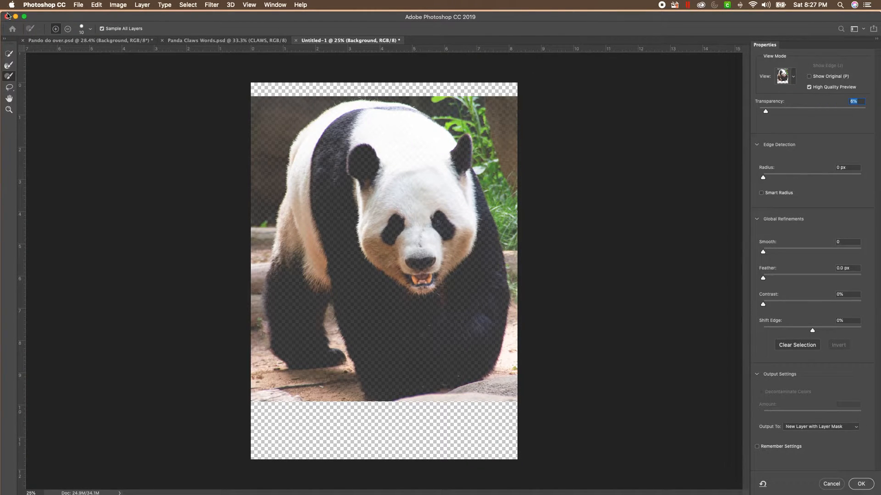
# Automatically select the panda as the subject and set the preview transparency to 100%
pyautogui.click(9, 55)
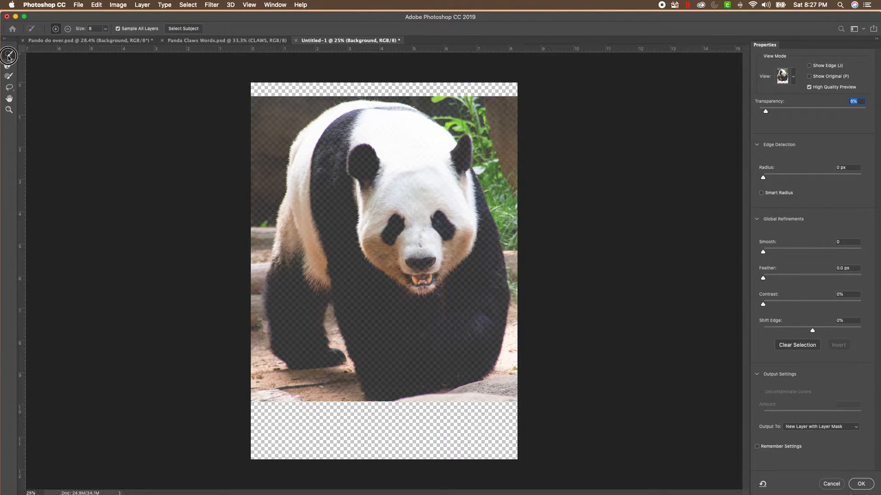
pyautogui.click(180, 32)
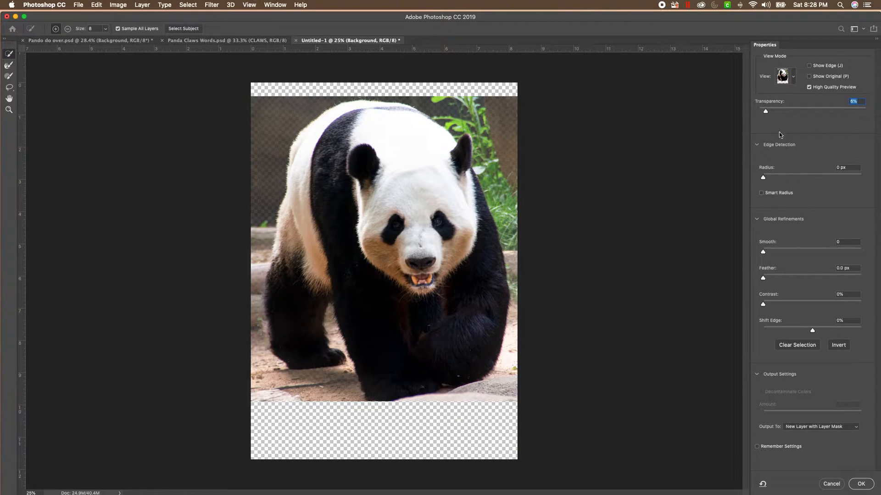
pyautogui.moveTo(765, 111); pyautogui.dragTo(866, 111)
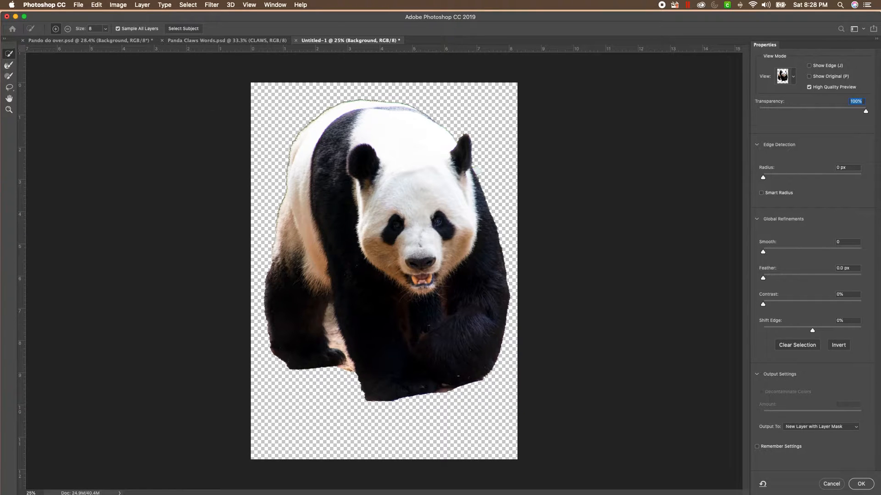
# Enlarge the Brush and subtract the fringe along the panda's back beside the ear, dismissing the Citrix update prompt
pyautogui.click(67, 28)
pyautogui.click(8, 76)
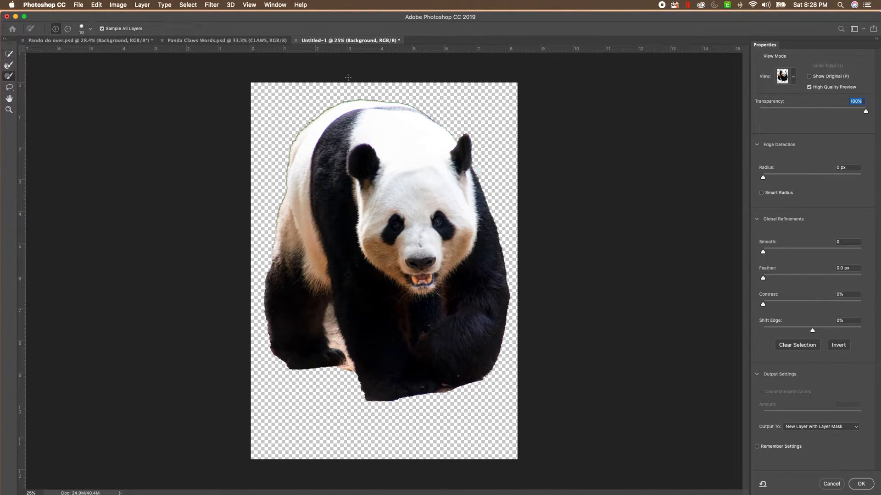
pyautogui.press(']')
pyautogui.press(']')
pyautogui.press(']')
pyautogui.press(']')
pyautogui.press(']')
pyautogui.press('alt')
pyautogui.moveTo(411, 104)
pyautogui.mouseDown()
pyautogui.moveTo(456, 138)
pyautogui.moveTo(470, 133)
pyautogui.moveTo(484, 180)
pyautogui.mouseUp()
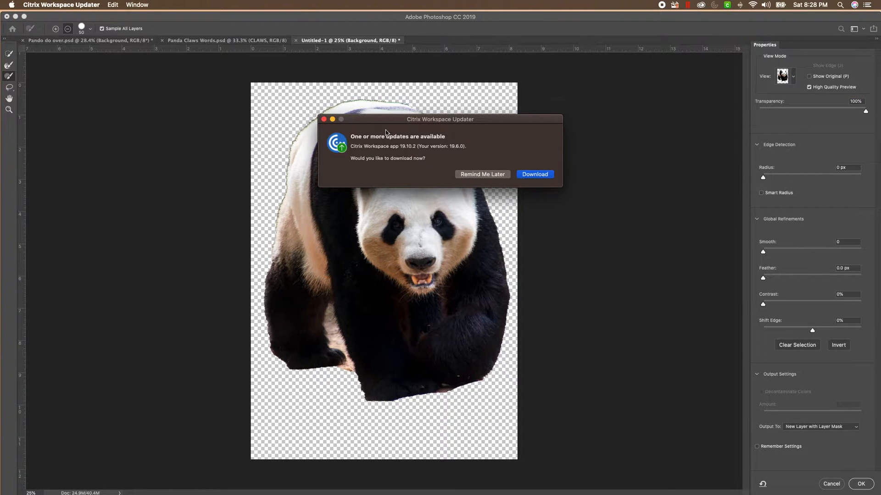
pyautogui.click(323, 120)
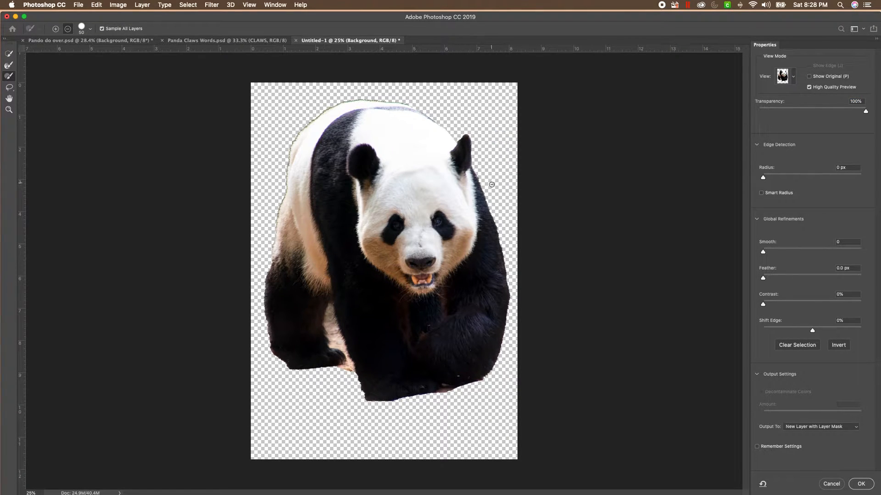
# Subtract the fringe along the panda's shoulder and bent front leg, and add the overcut outer paw edge back to the selection
pyautogui.moveTo(474, 168)
pyautogui.mouseDown()
pyautogui.moveTo(508, 286)
pyautogui.moveTo(498, 368)
pyautogui.moveTo(483, 382)
pyautogui.mouseUp()
pyautogui.moveTo(508, 292); pyautogui.dragTo(490, 370)
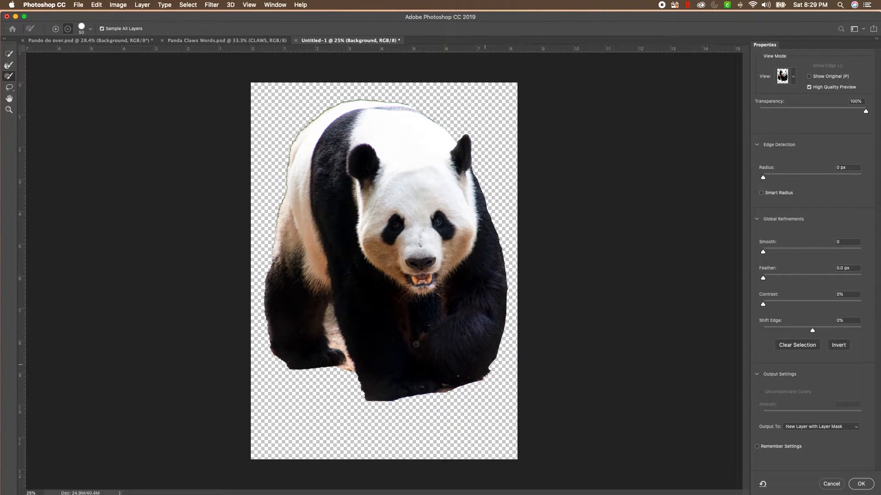
pyautogui.click(56, 28)
pyautogui.moveTo(492, 358); pyautogui.dragTo(487, 370)
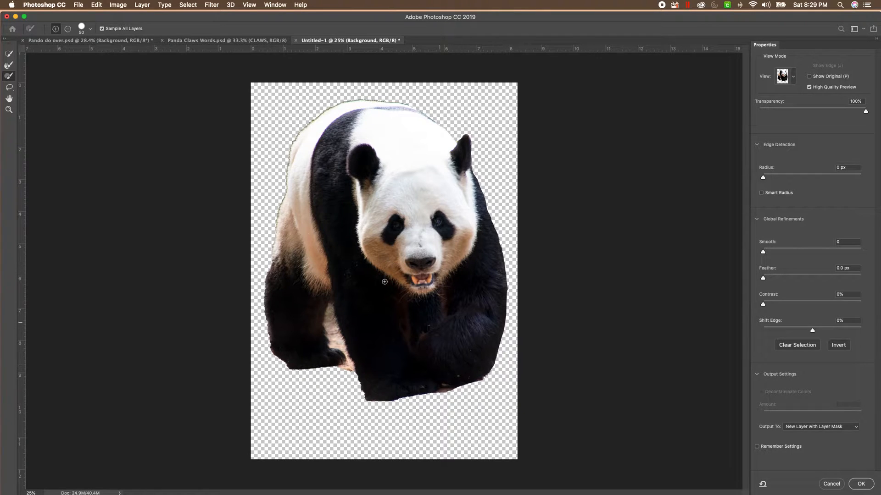
# Subtract the remaining background between the hind leg and front leg using the Brush and Quick Selection tools
pyautogui.click(68, 29)
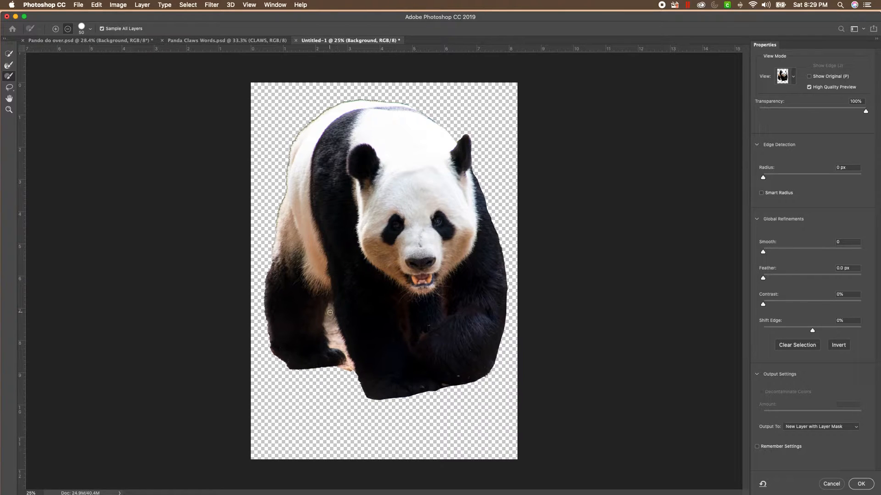
pyautogui.moveTo(329, 311); pyautogui.dragTo(329, 329)
pyautogui.click(9, 54)
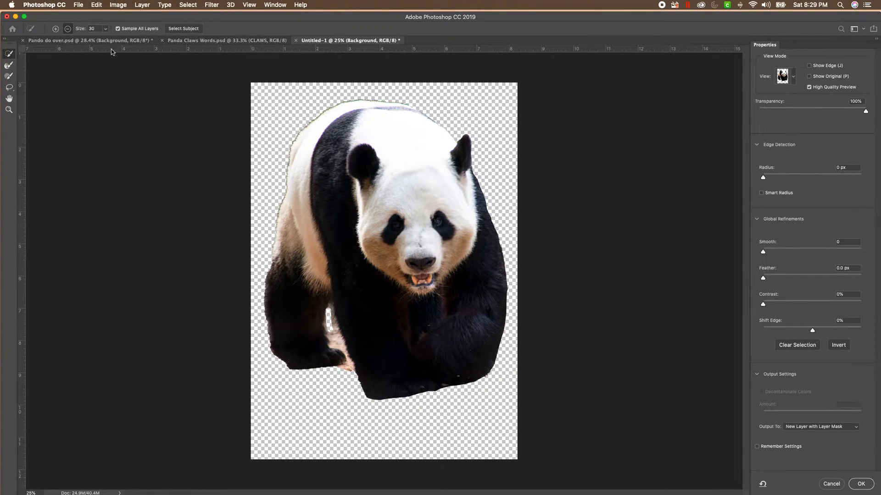
pyautogui.moveTo(330, 306); pyautogui.dragTo(333, 326)
pyautogui.moveTo(329, 317); pyautogui.dragTo(333, 340)
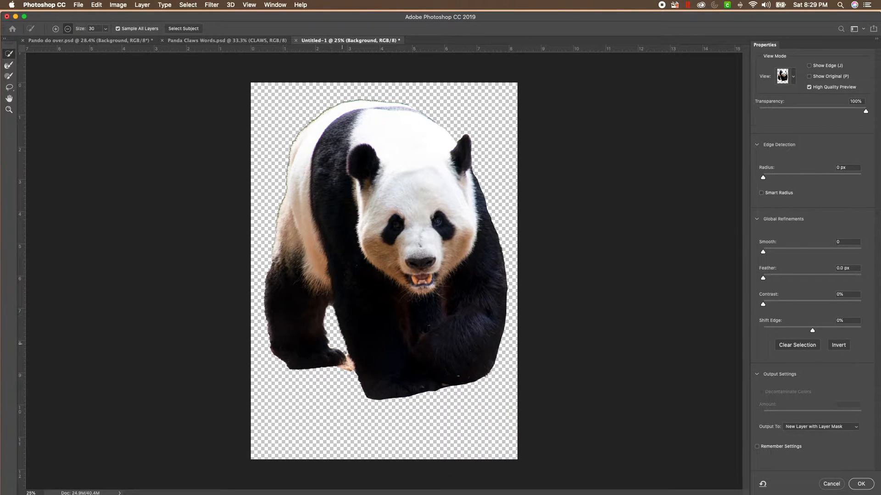
pyautogui.moveTo(349, 360); pyautogui.dragTo(343, 370)
# Slightly raise Radius, Smooth, Feather and Contrast, touch up the front paw's lower edge, and output to a new layer with layer mask
pyautogui.click(9, 76)
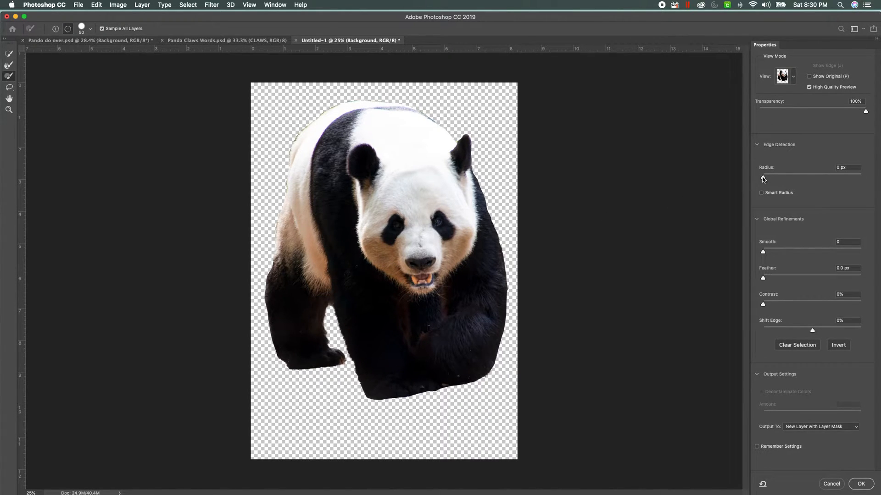
pyautogui.moveTo(763, 179); pyautogui.dragTo(775, 178)
pyautogui.moveTo(762, 255); pyautogui.dragTo(774, 255)
pyautogui.moveTo(774, 255); pyautogui.dragTo(773, 278)
pyautogui.moveTo(764, 304); pyautogui.dragTo(777, 303)
pyautogui.moveTo(441, 390); pyautogui.dragTo(432, 394)
pyautogui.click(861, 488)
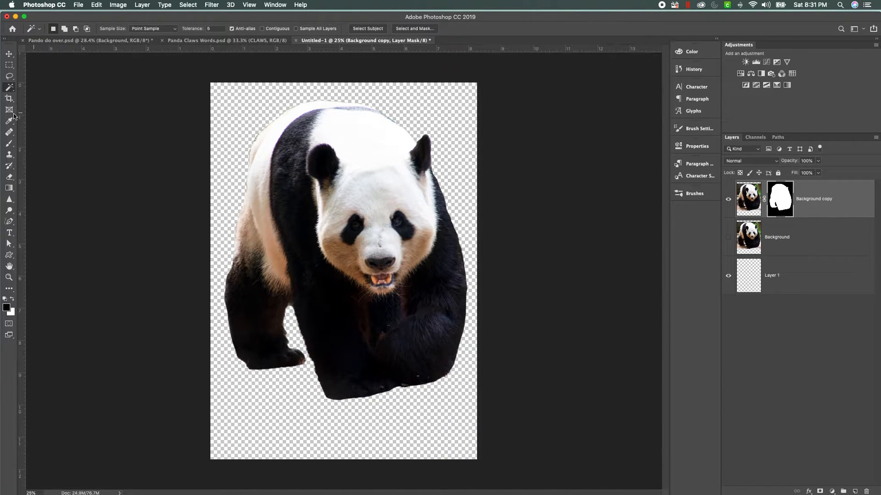
# Set up the Brush tool with a hard round 70 px tip and black foreground for painting on the layer mask
pyautogui.click(8, 146)
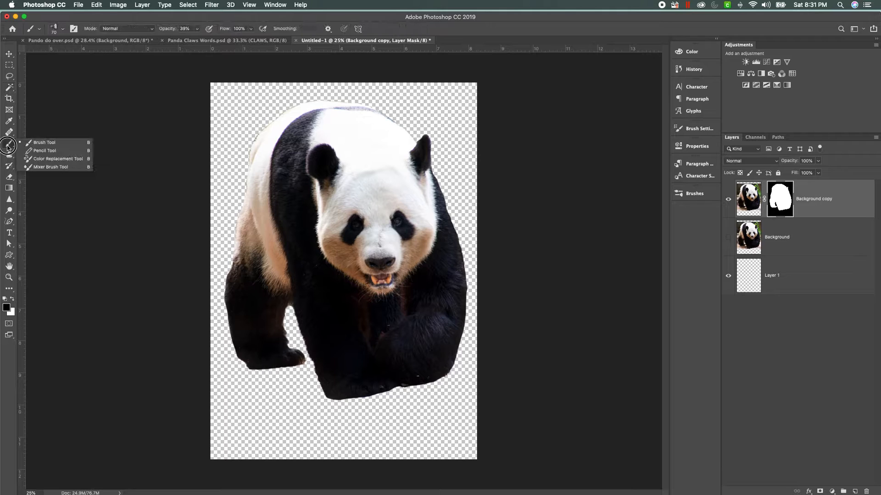
pyautogui.click(35, 146)
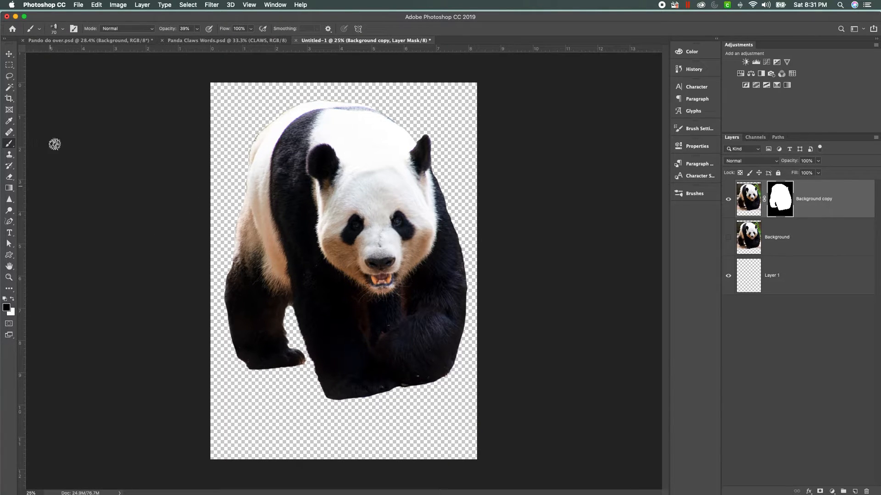
pyautogui.click(64, 29)
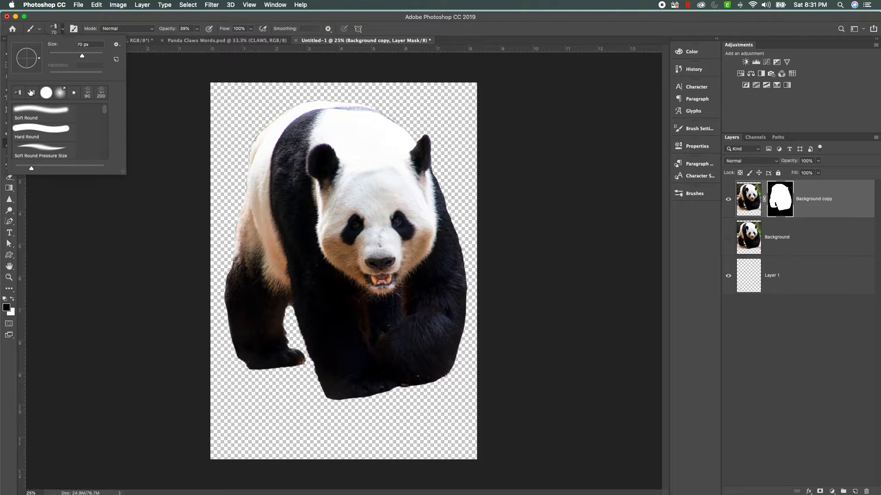
pyautogui.click(46, 93)
pyautogui.click(156, 99)
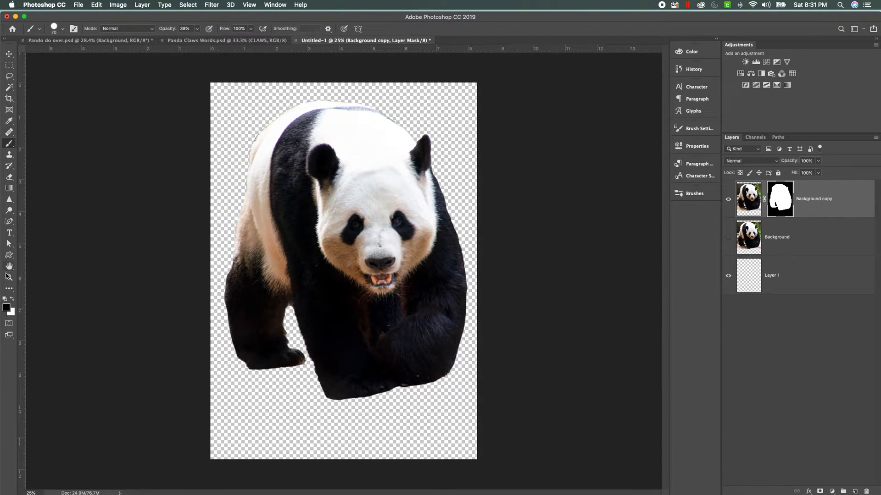
pyautogui.click(12, 300)
pyautogui.click(12, 301)
# Reduce the brush size and paint black on the mask along the top edge of the panda's back
pyautogui.click(8, 277)
pyautogui.click(285, 167)
pyautogui.click(293, 144)
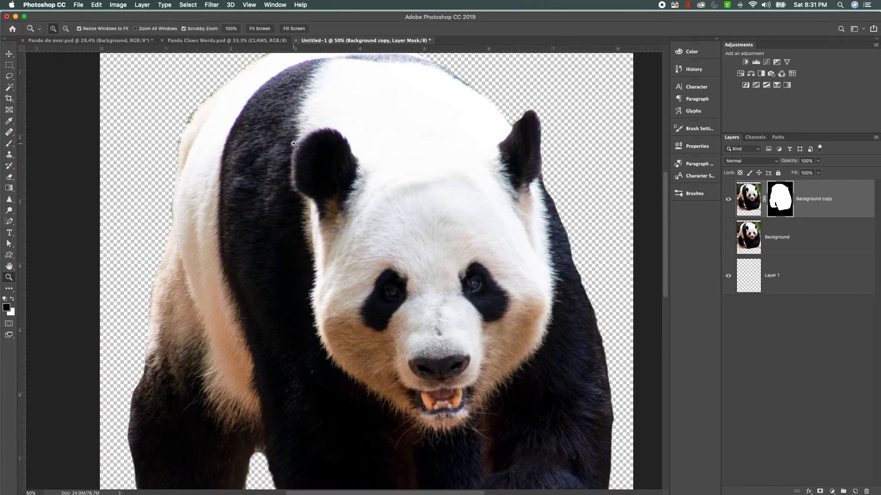
pyautogui.click(293, 144)
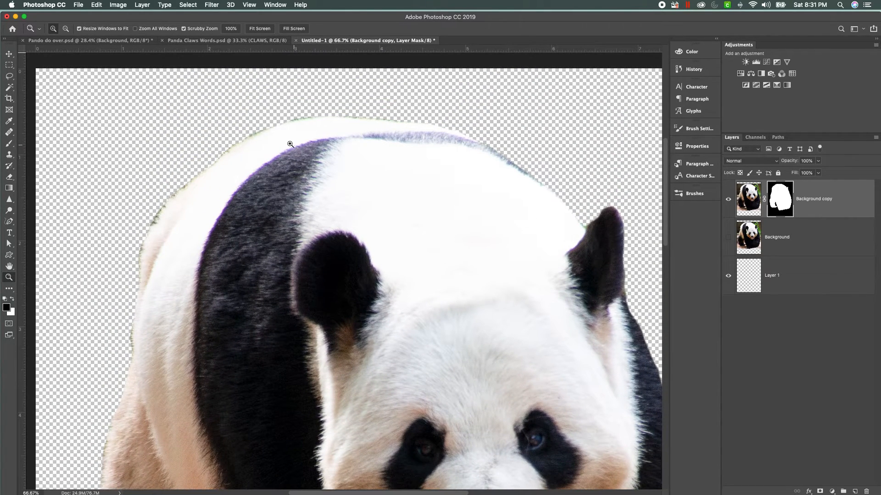
pyautogui.click(9, 145)
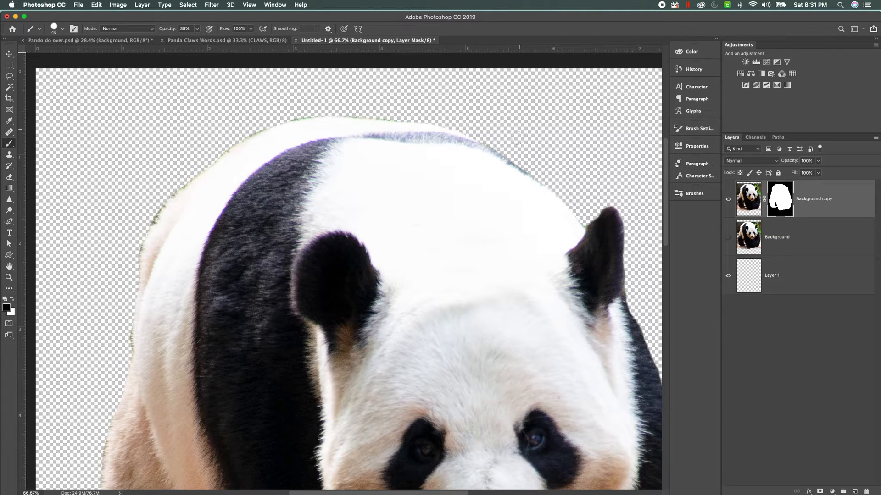
pyautogui.press('[')
pyautogui.moveTo(580, 215)
pyautogui.mouseDown()
pyautogui.moveTo(503, 149)
pyautogui.moveTo(453, 128)
pyautogui.moveTo(335, 111)
pyautogui.moveTo(281, 118)
pyautogui.mouseUp()
# Set the brush opacity to 100% and mask out the dark fringe along the panda's back and rear flank
pyautogui.click(197, 28)
pyautogui.moveTo(196, 41); pyautogui.dragTo(233, 40)
pyautogui.moveTo(431, 116)
pyautogui.mouseDown()
pyautogui.moveTo(289, 115)
pyautogui.moveTo(353, 111)
pyautogui.moveTo(294, 115)
pyautogui.moveTo(313, 114)
pyautogui.moveTo(241, 135)
pyautogui.moveTo(263, 124)
pyautogui.moveTo(172, 188)
pyautogui.mouseUp()
pyautogui.moveTo(178, 183)
pyautogui.mouseDown()
pyautogui.moveTo(141, 249)
pyautogui.moveTo(126, 368)
pyautogui.mouseUp()
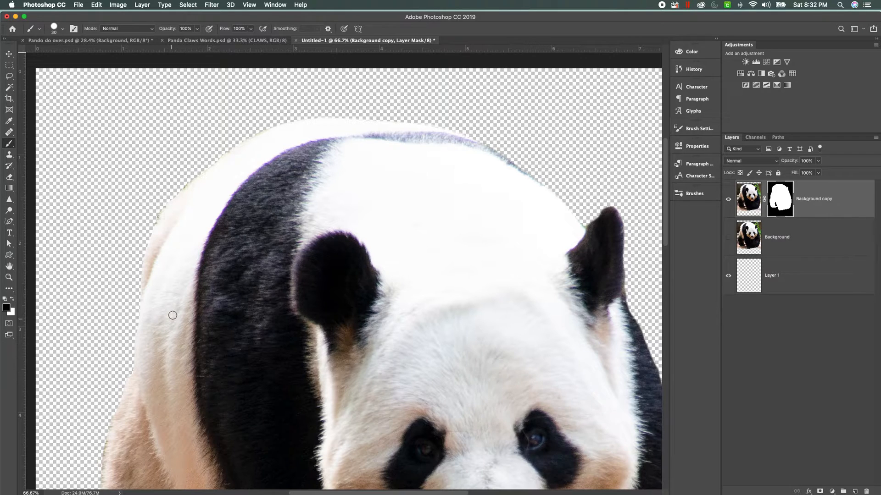
# Mask out the rough outer edge of the panda's hind leg with black brush strokes
pyautogui.moveTo(202, 353)
pyautogui.mouseDown()
pyautogui.moveTo(250, 307)
pyautogui.moveTo(296, 189)
pyautogui.moveTo(315, 96)
pyautogui.moveTo(341, 158)
pyautogui.mouseUp()
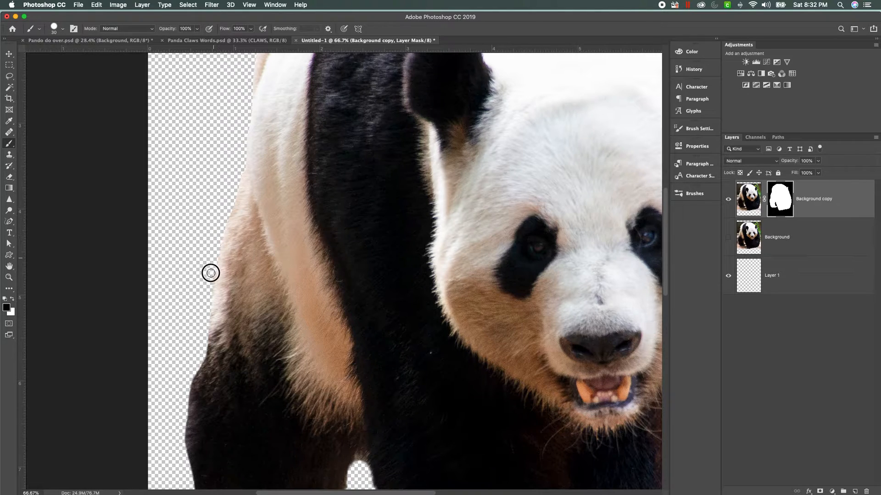
pyautogui.moveTo(209, 335); pyautogui.dragTo(195, 375)
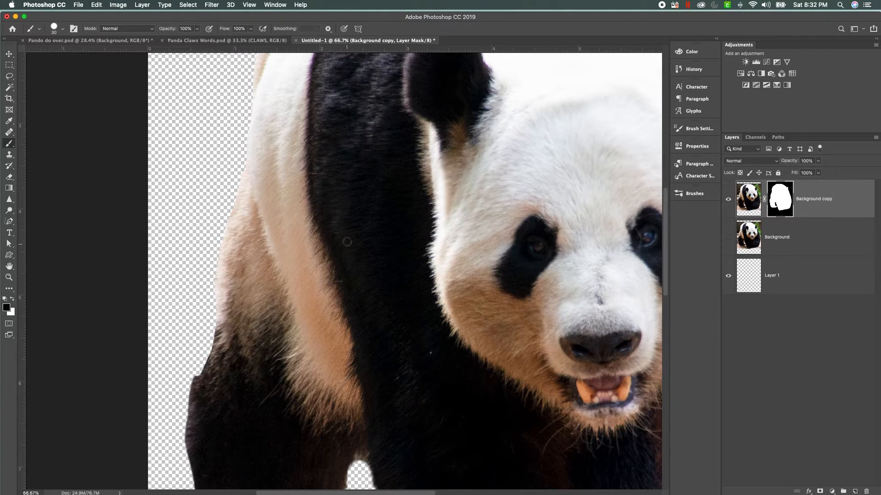
pyautogui.scroll(-10, 385, 159)
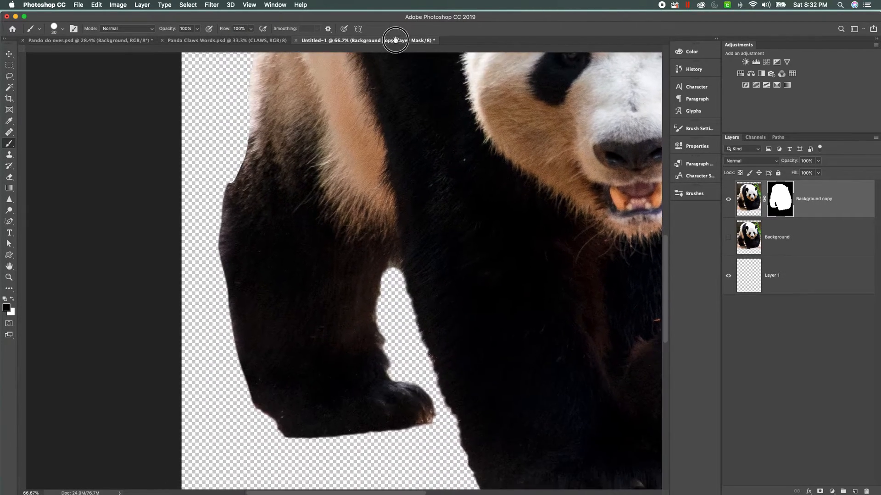
pyautogui.moveTo(229, 161)
pyautogui.mouseDown()
pyautogui.moveTo(215, 243)
pyautogui.moveTo(219, 284)
pyautogui.mouseUp()
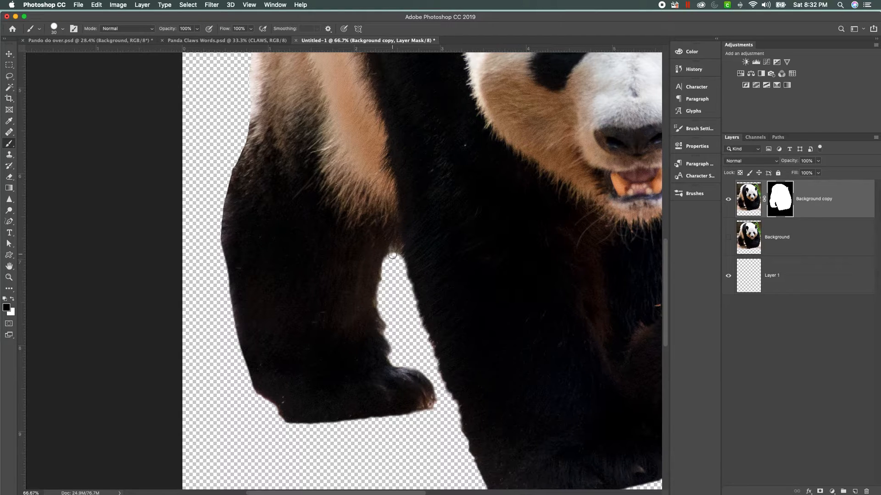
# Mask out the leftover edge beneath the front paws where the two paws meet
pyautogui.scroll(-2, 440, 335)
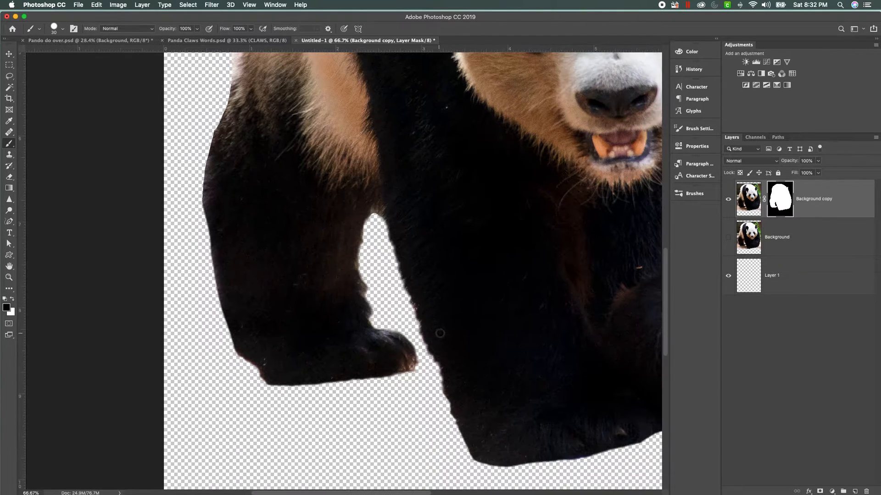
pyautogui.hscroll(8, 439, 334)
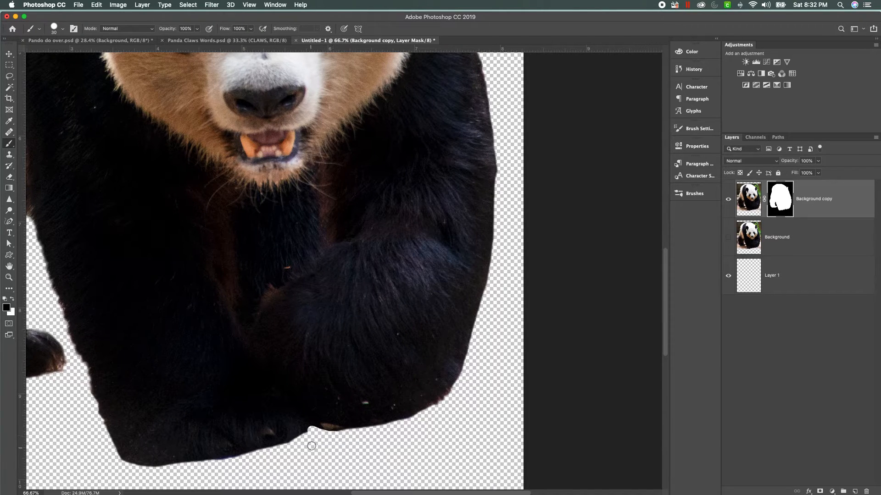
pyautogui.moveTo(311, 430); pyautogui.dragTo(283, 450)
pyautogui.scroll(10, 499, 279)
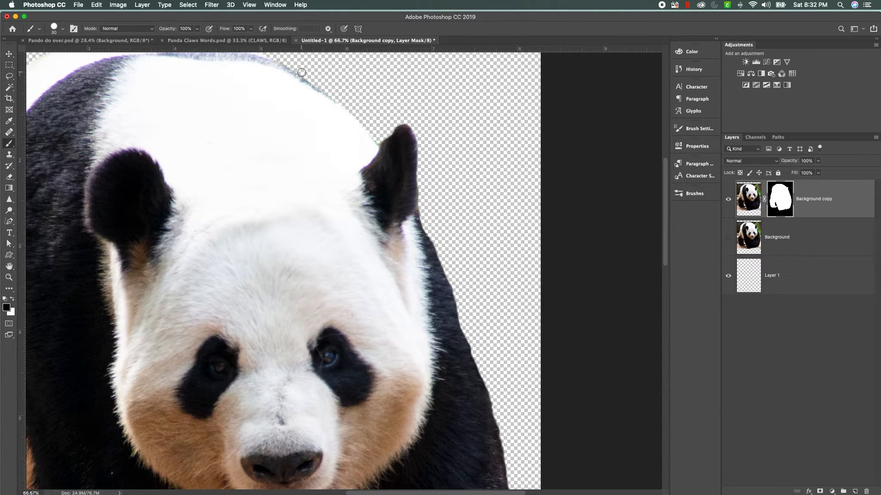
# Mask out the remaining fringe along the slope of the panda's back down to the ear
pyautogui.moveTo(302, 72); pyautogui.dragTo(378, 142)
# Move Layer 1 directly above the Background layer and fill it with dark gray #343434
pyautogui.click(788, 238)
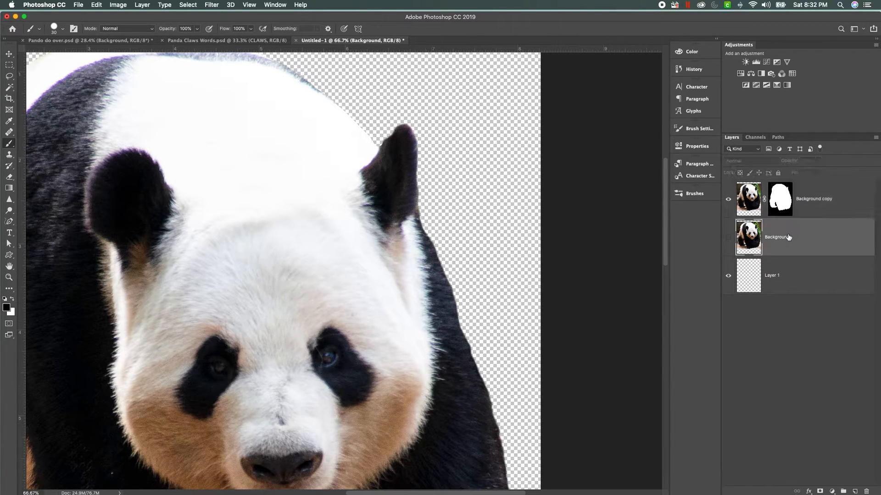
pyautogui.moveTo(775, 275); pyautogui.dragTo(764, 229)
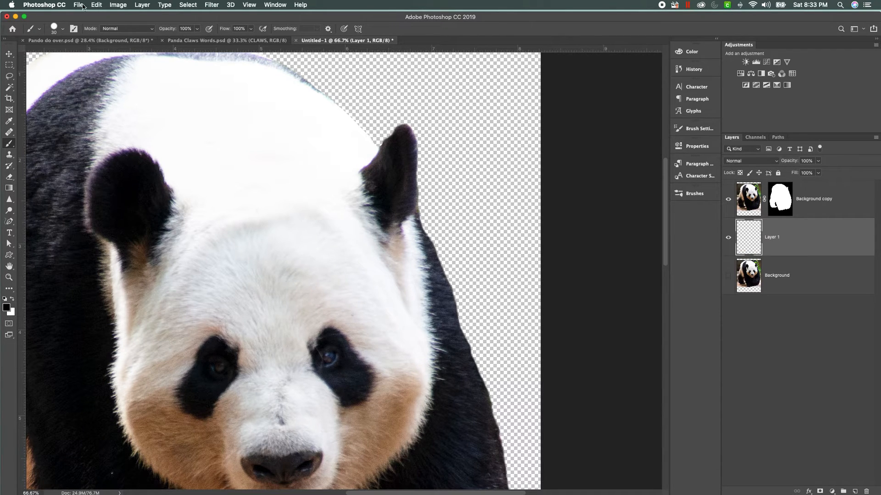
pyautogui.click(97, 6)
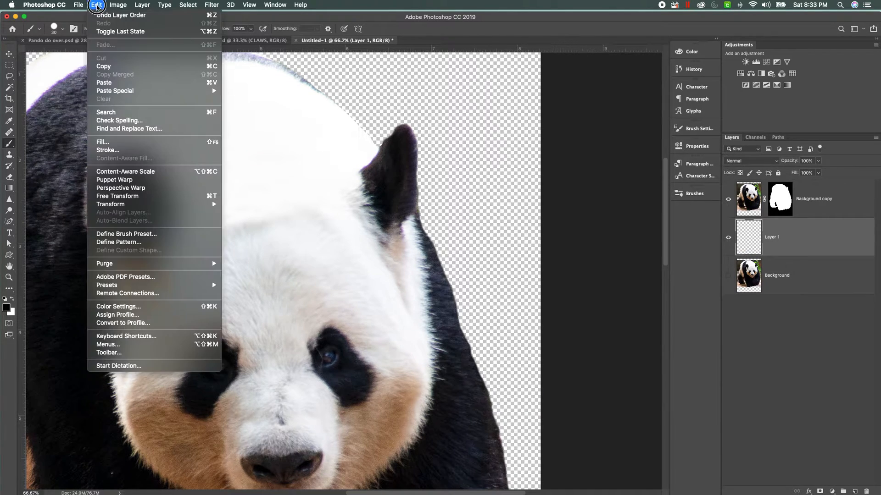
pyautogui.click(108, 144)
pyautogui.click(490, 145)
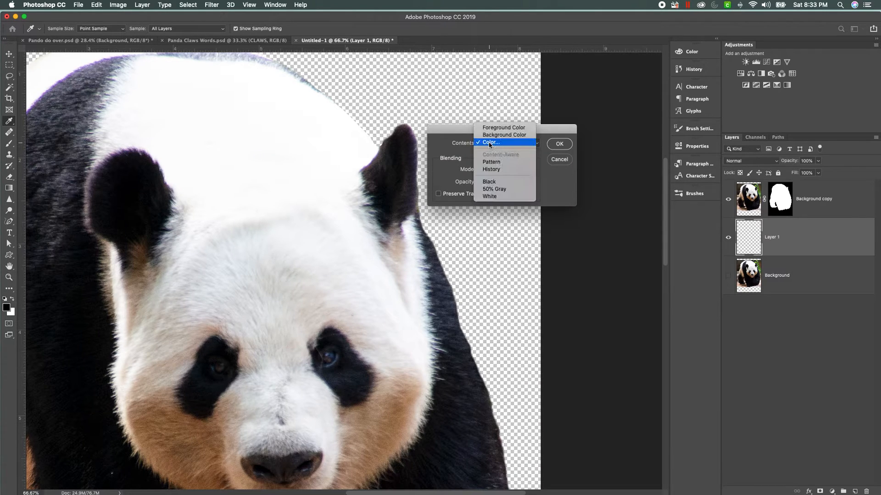
pyautogui.click(488, 143)
pyautogui.click(160, 427)
pyautogui.click(160, 426)
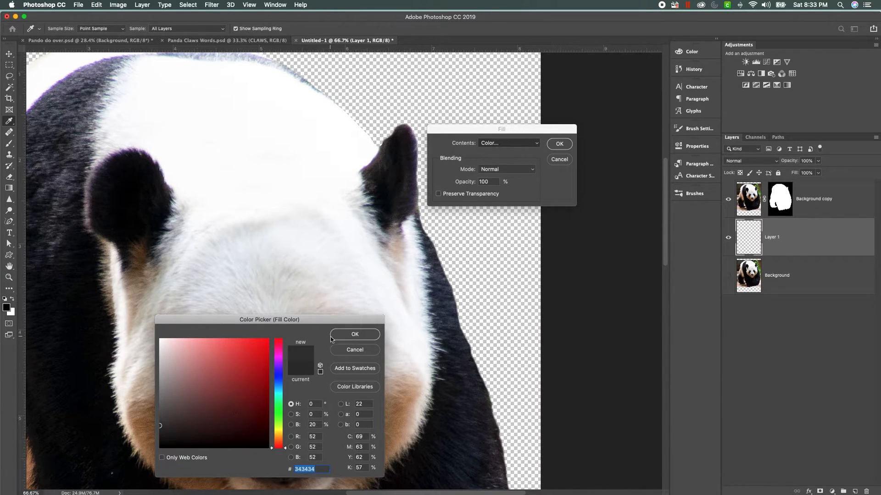
pyautogui.click(353, 335)
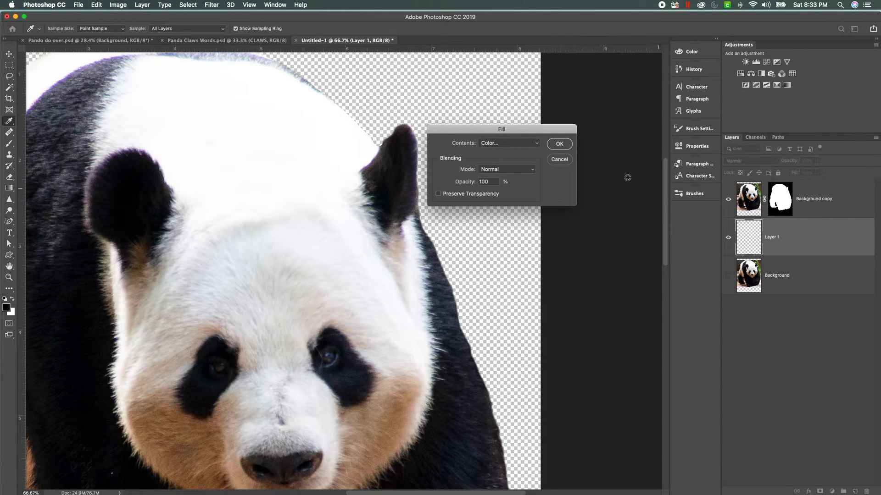
pyautogui.click(560, 144)
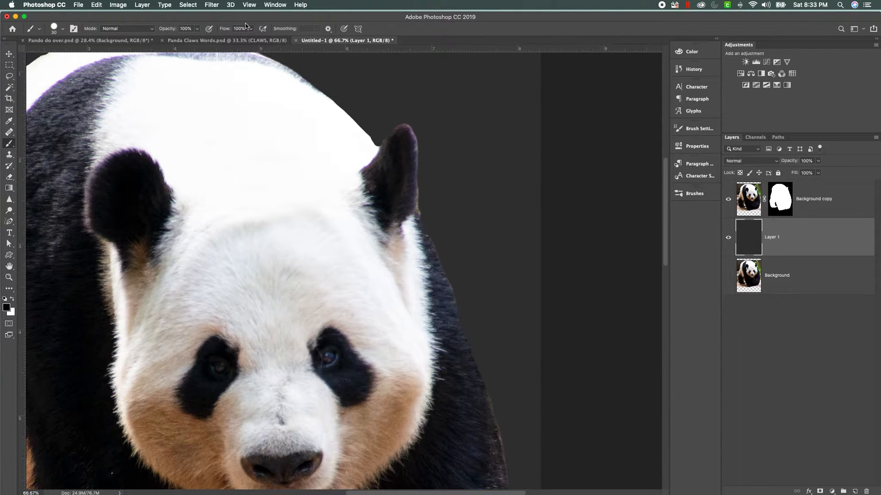
# Dodge the midtones of the black fur on the Background copy image at 42% exposure, covering the chest, front legs, paws and hind leg
pyautogui.click(256, 7)
pyautogui.click(273, 86)
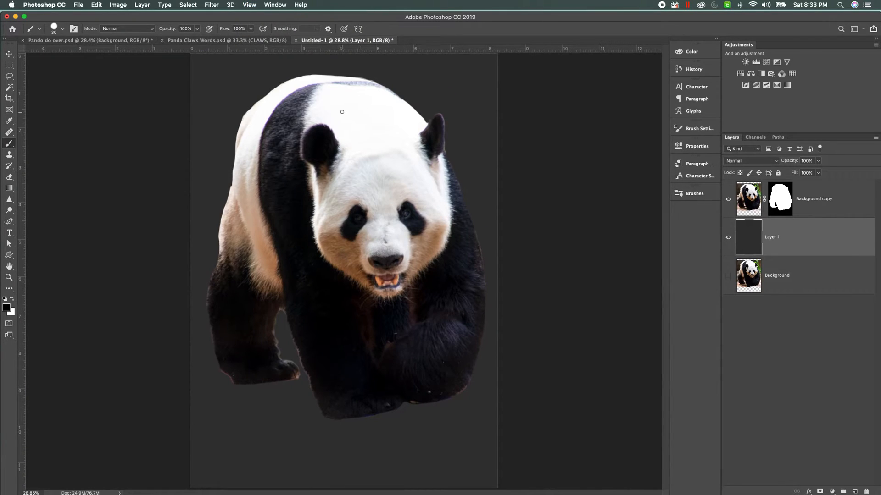
pyautogui.click(775, 201)
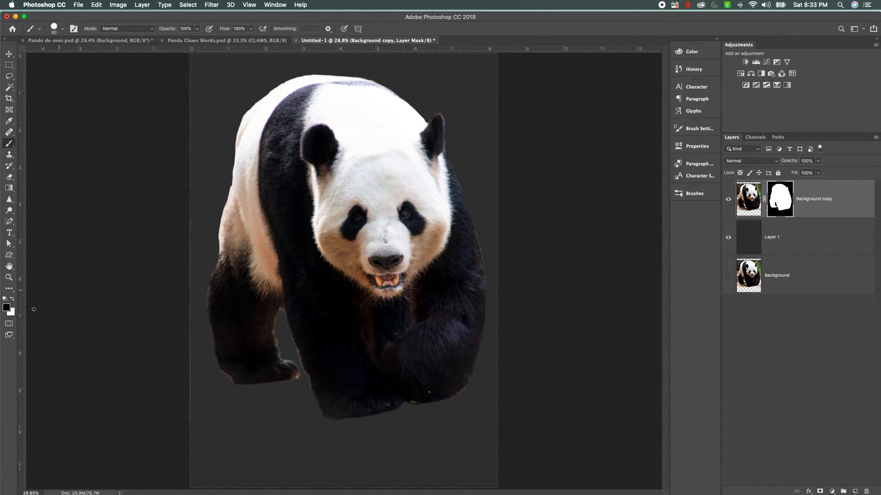
pyautogui.click(13, 298)
pyautogui.click(747, 204)
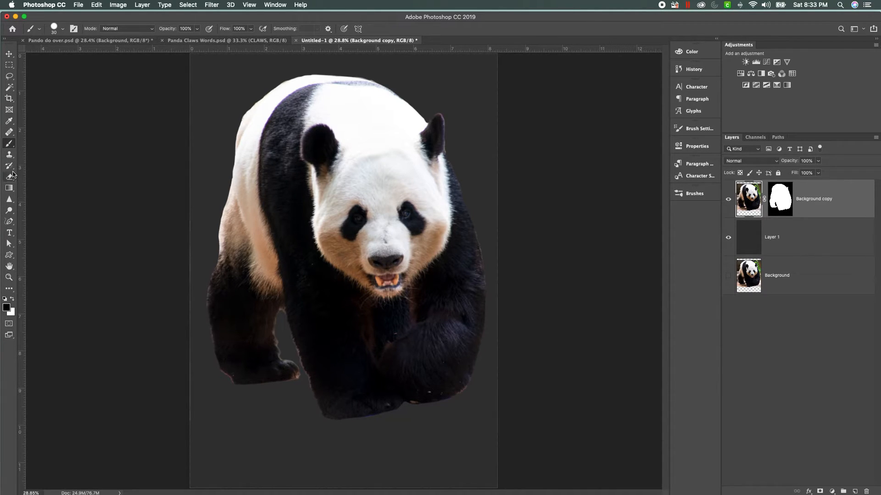
pyautogui.click(9, 210)
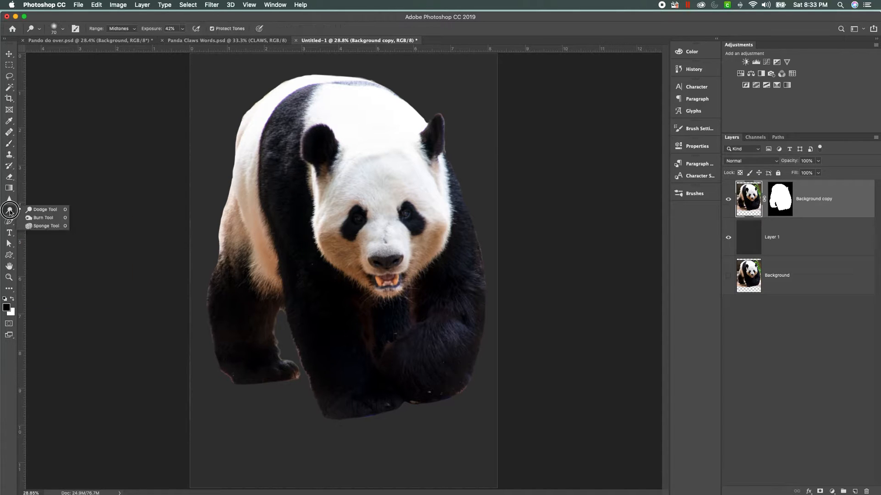
pyautogui.click(40, 211)
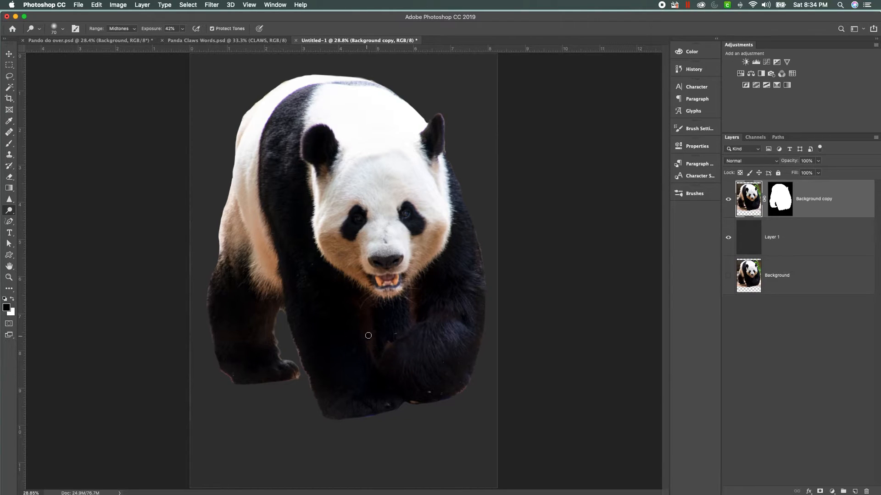
pyautogui.moveTo(367, 319)
pyautogui.mouseDown()
pyautogui.moveTo(371, 346)
pyautogui.moveTo(368, 310)
pyautogui.moveTo(372, 357)
pyautogui.moveTo(365, 304)
pyautogui.moveTo(363, 336)
pyautogui.mouseUp()
pyautogui.moveTo(411, 295)
pyautogui.mouseDown()
pyautogui.moveTo(412, 325)
pyautogui.moveTo(381, 350)
pyautogui.moveTo(411, 301)
pyautogui.moveTo(413, 333)
pyautogui.mouseUp()
pyautogui.moveTo(372, 314)
pyautogui.mouseDown()
pyautogui.moveTo(371, 346)
pyautogui.moveTo(370, 299)
pyautogui.moveTo(370, 345)
pyautogui.moveTo(368, 311)
pyautogui.moveTo(323, 355)
pyautogui.mouseUp()
pyautogui.moveTo(274, 312)
pyautogui.mouseDown()
pyautogui.moveTo(277, 360)
pyautogui.moveTo(294, 374)
pyautogui.moveTo(271, 372)
pyautogui.moveTo(243, 301)
pyautogui.mouseUp()
pyautogui.moveTo(409, 400)
pyautogui.mouseDown()
pyautogui.moveTo(420, 400)
pyautogui.moveTo(381, 406)
pyautogui.mouseUp()
# Brighten both of the panda's eyes with the Dodge tool at 42% exposure on midtones
pyautogui.click(8, 277)
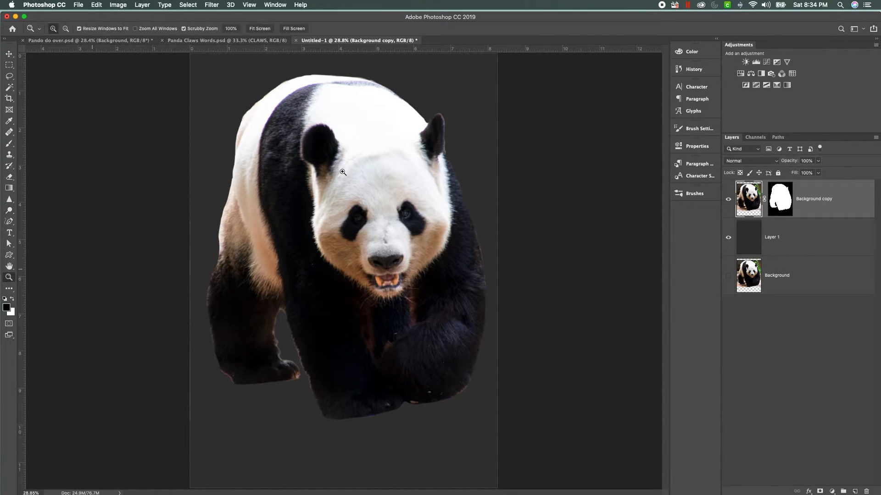
pyautogui.moveTo(355, 227); pyautogui.dragTo(380, 237)
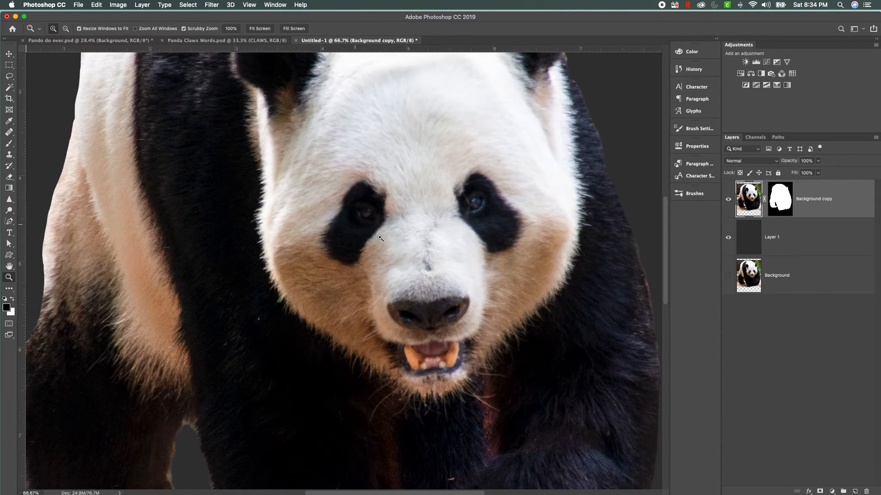
pyautogui.click(9, 211)
pyautogui.click(34, 210)
pyautogui.moveTo(363, 211)
pyautogui.mouseDown()
pyautogui.moveTo(365, 200)
pyautogui.moveTo(367, 211)
pyautogui.mouseUp()
pyautogui.moveTo(472, 201); pyautogui.dragTo(478, 198)
pyautogui.moveTo(364, 203); pyautogui.dragTo(387, 210)
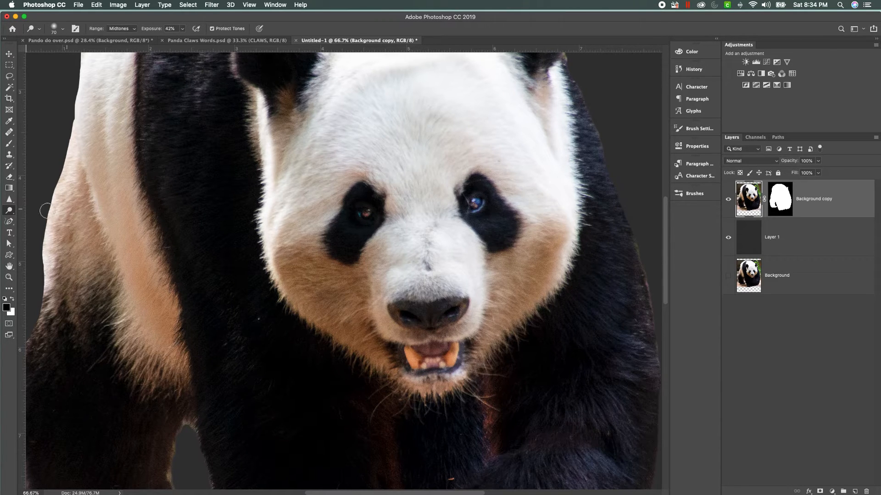
# Sharpen both of the panda's eyes with the Sharpen tool at 12% strength
pyautogui.click(9, 201)
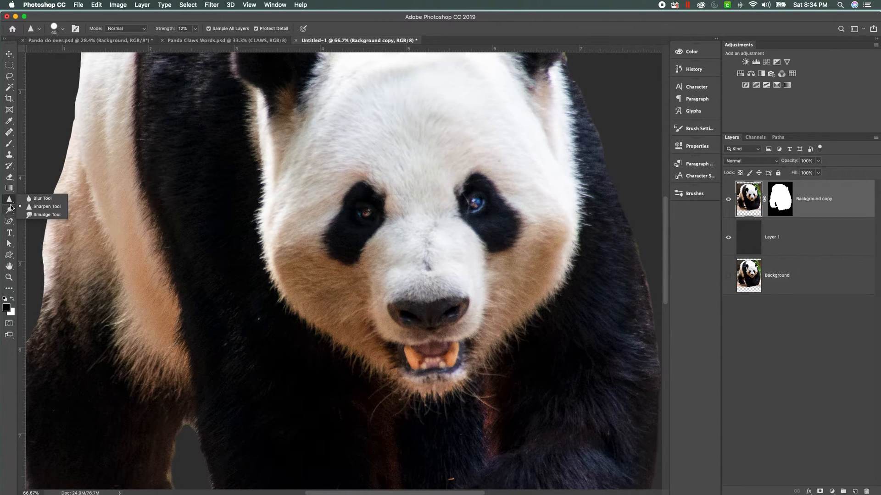
pyautogui.click(46, 206)
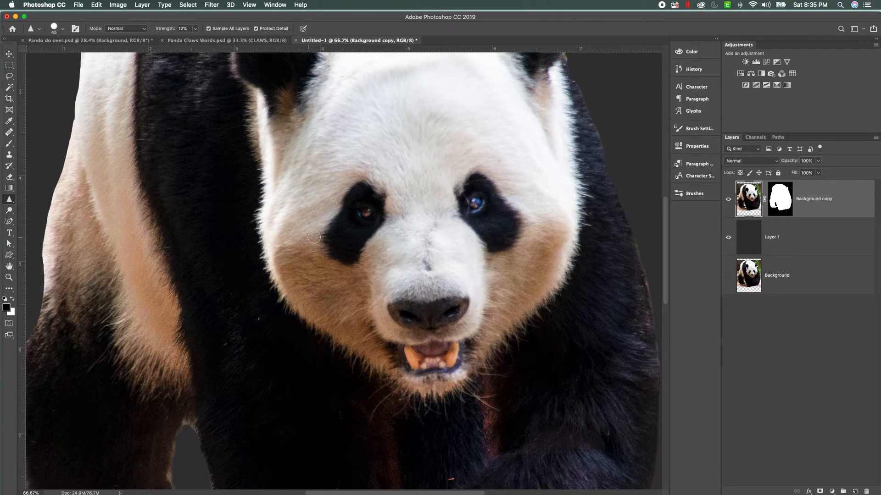
pyautogui.moveTo(367, 216); pyautogui.dragTo(364, 209)
pyautogui.moveTo(472, 205); pyautogui.dragTo(476, 204)
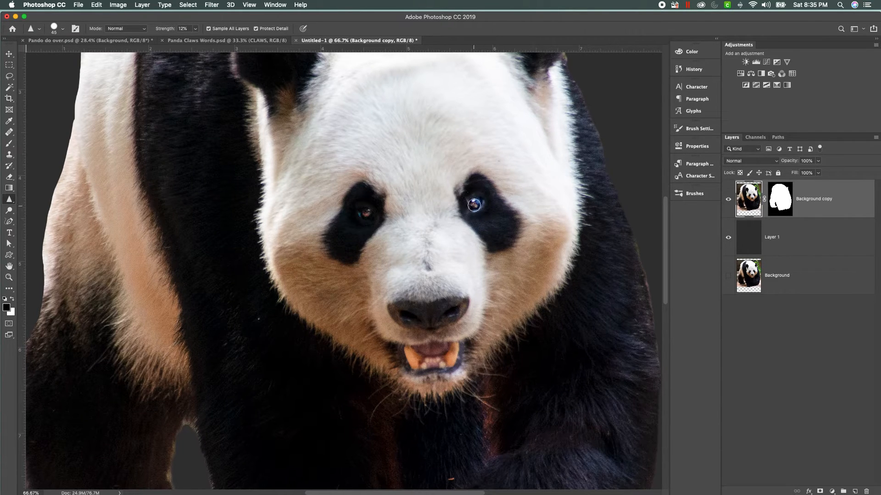
# Delete matching black fur from the Background copy image using a Magic Wand selection at tolerance 5, and check the gaps with Layer 1 hidden
pyautogui.click(253, 6)
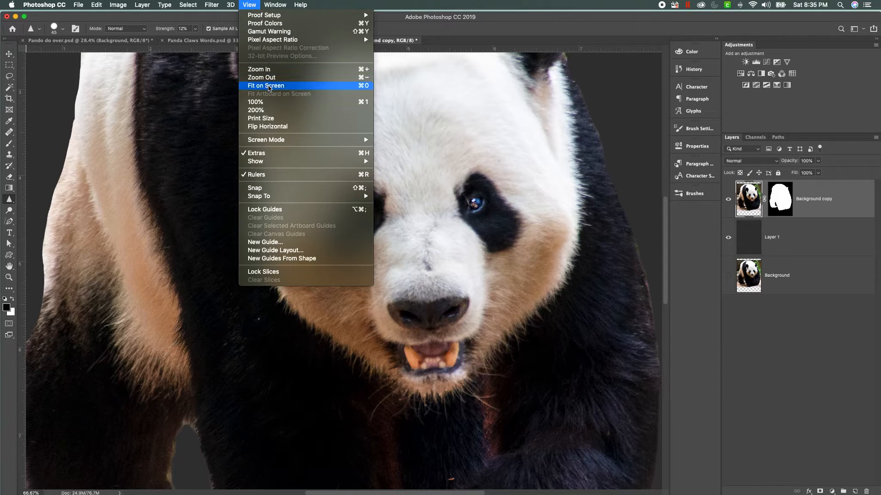
pyautogui.click(270, 86)
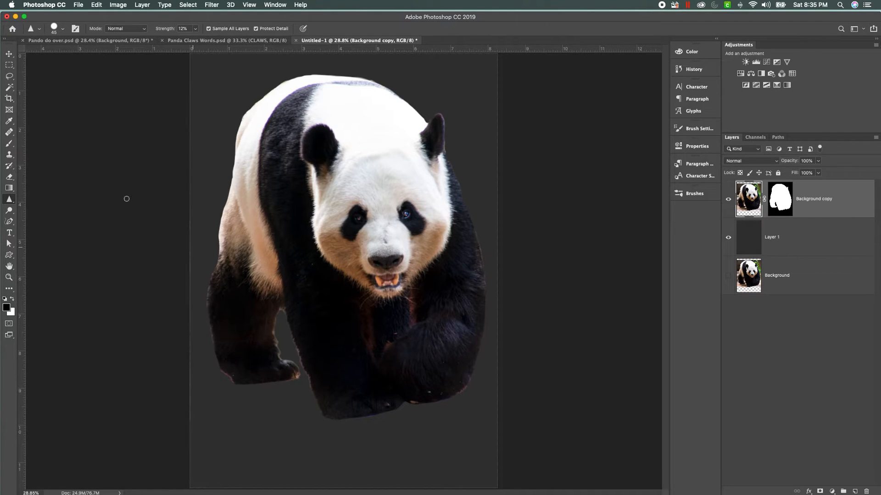
pyautogui.click(9, 88)
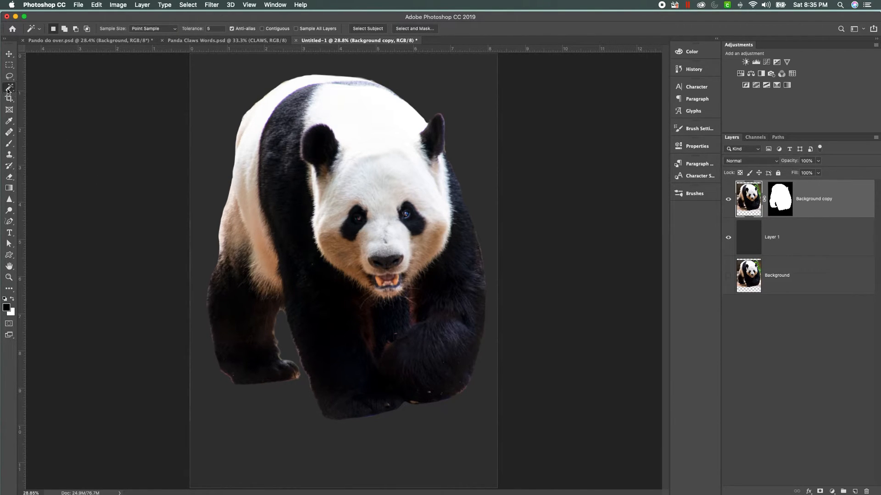
pyautogui.click(298, 169)
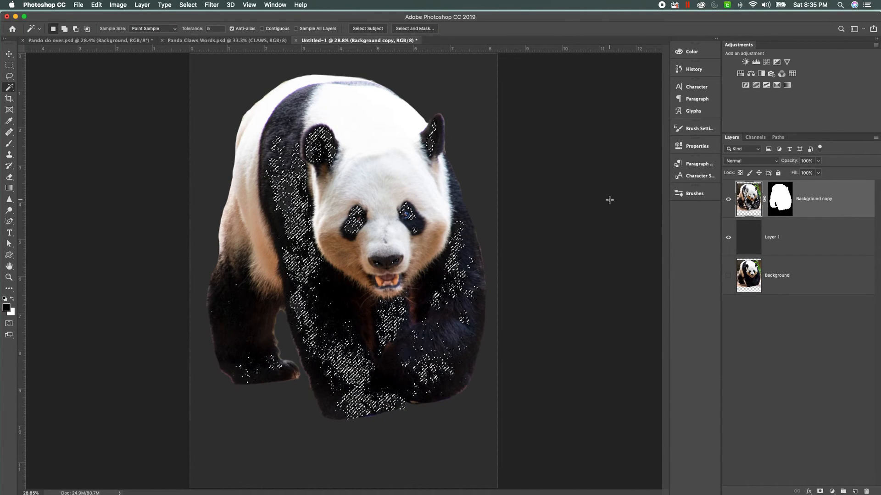
pyautogui.click(729, 240)
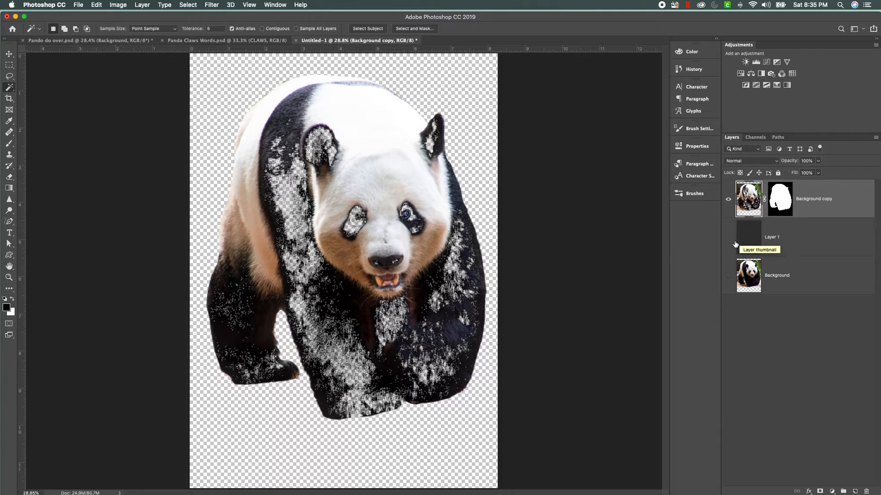
pyautogui.click(729, 239)
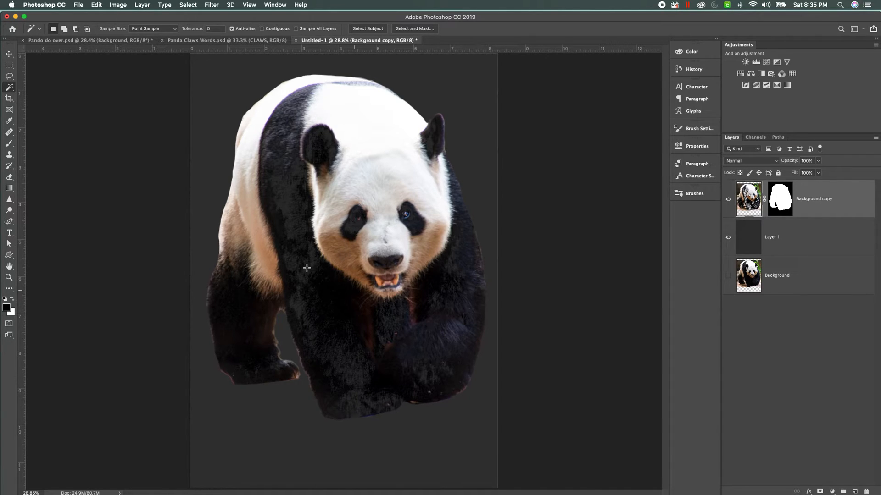
# Select more black fur shades on the shoulder and front leg with the Magic Wand, delete them and clear the selection
pyautogui.click(286, 121)
pyautogui.click(331, 297)
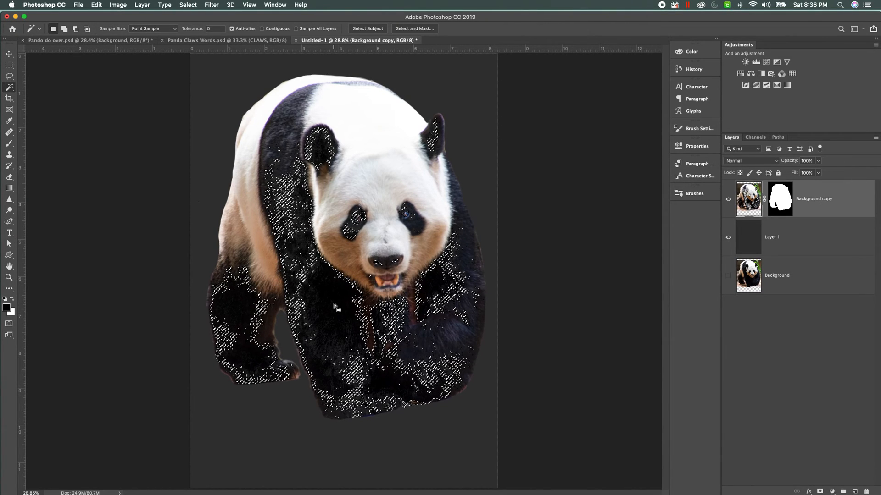
pyautogui.press('Delete')
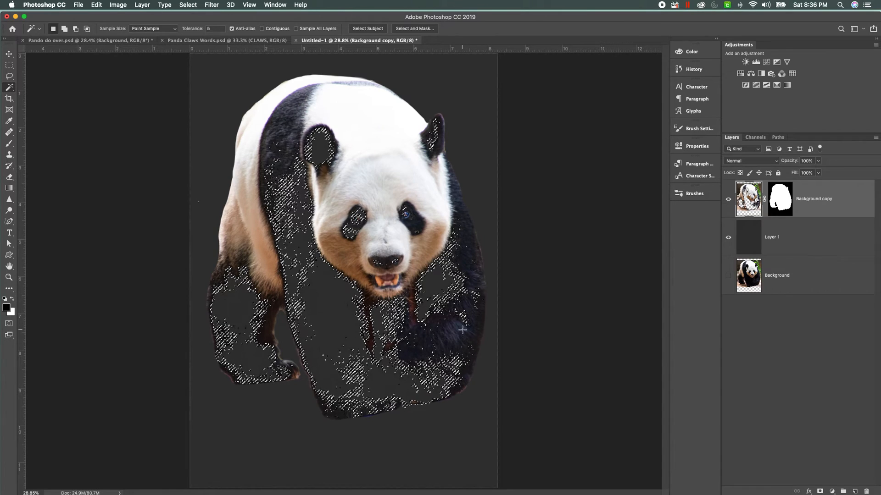
pyautogui.press('super+d')
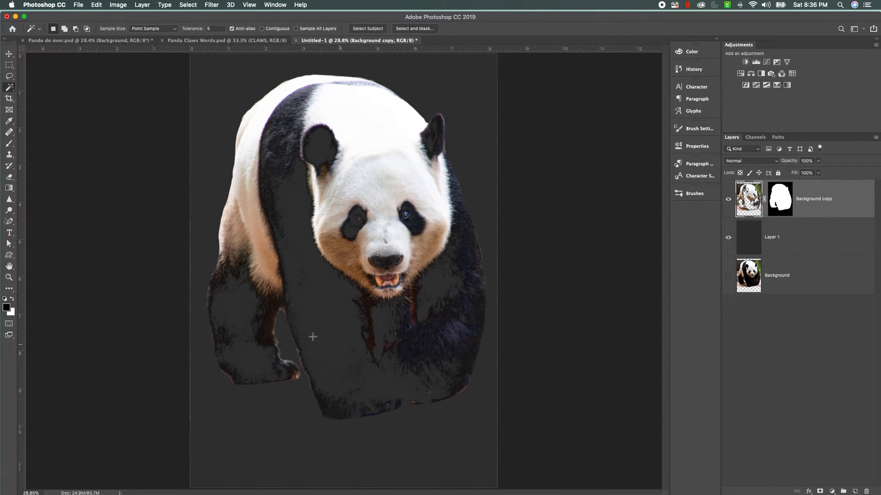
# Refill Layer 1 with the darker gray #1d1d1d at 100% opacity
pyautogui.click(775, 243)
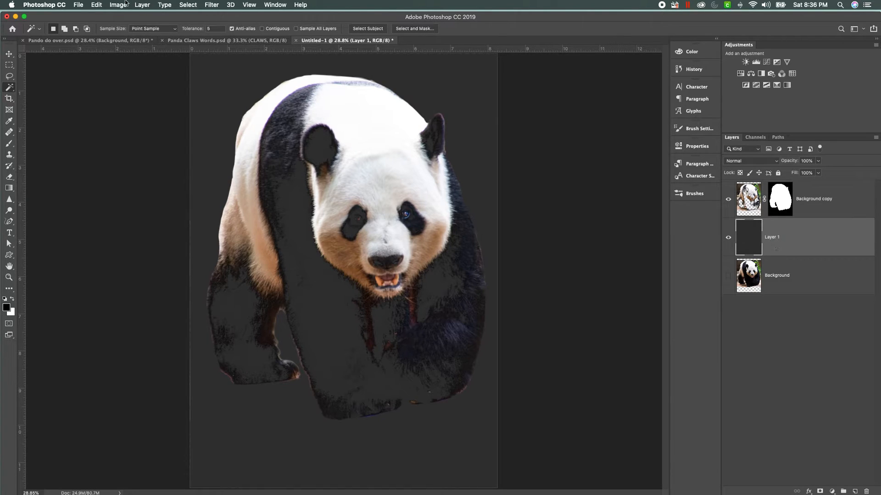
pyautogui.click(79, 6)
pyautogui.moveTo(102, 6)
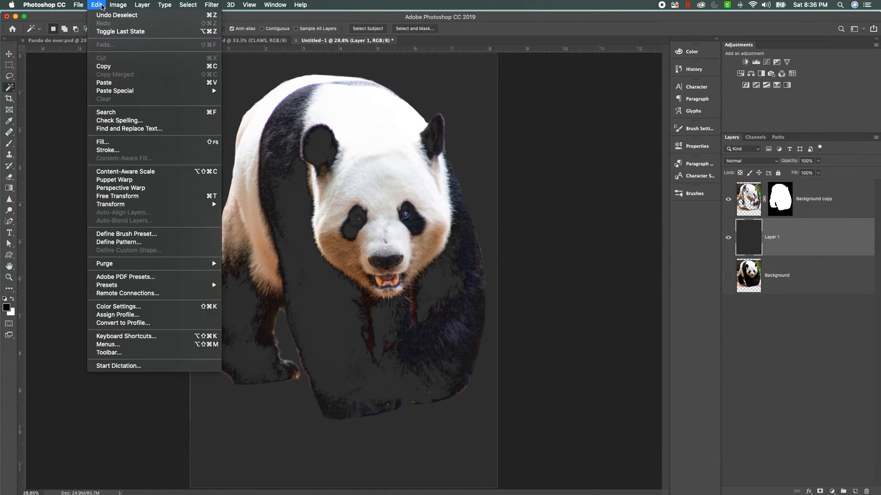
pyautogui.click(119, 145)
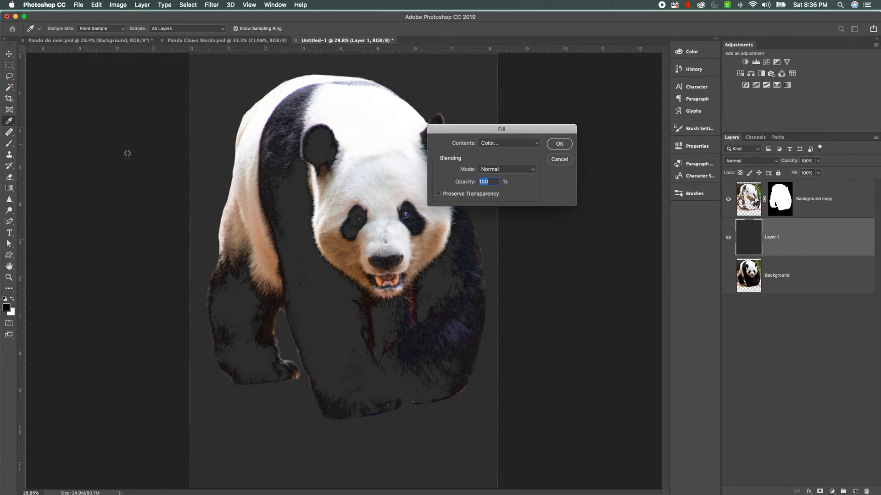
pyautogui.click(492, 145)
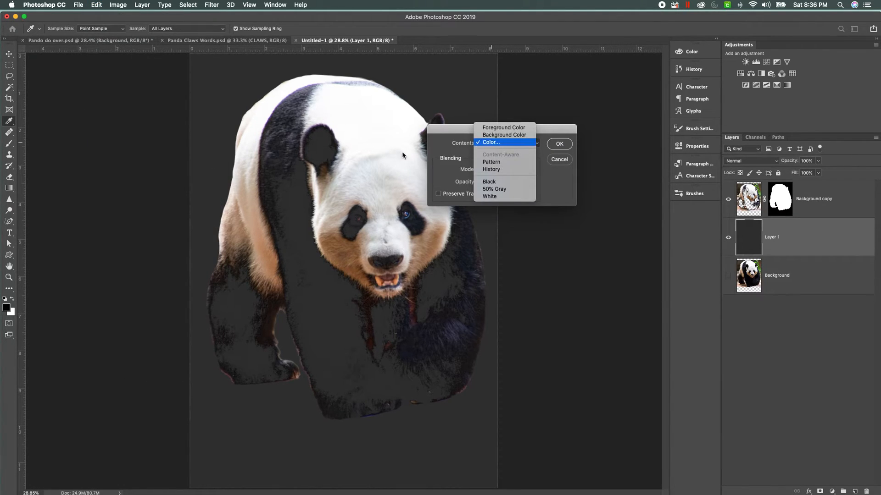
pyautogui.click(491, 146)
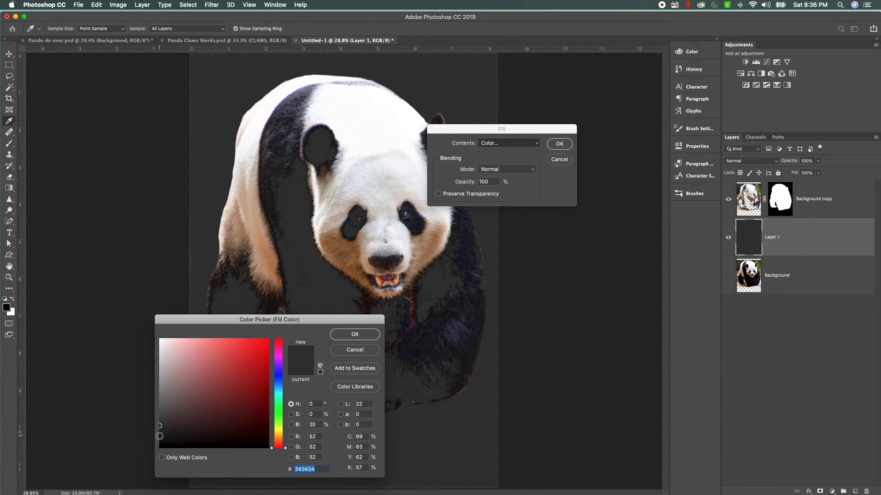
pyautogui.click(160, 435)
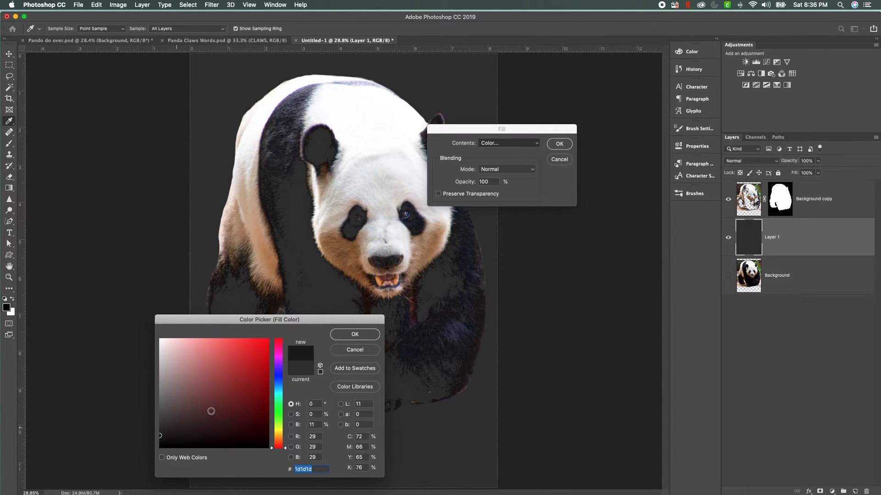
pyautogui.click(347, 334)
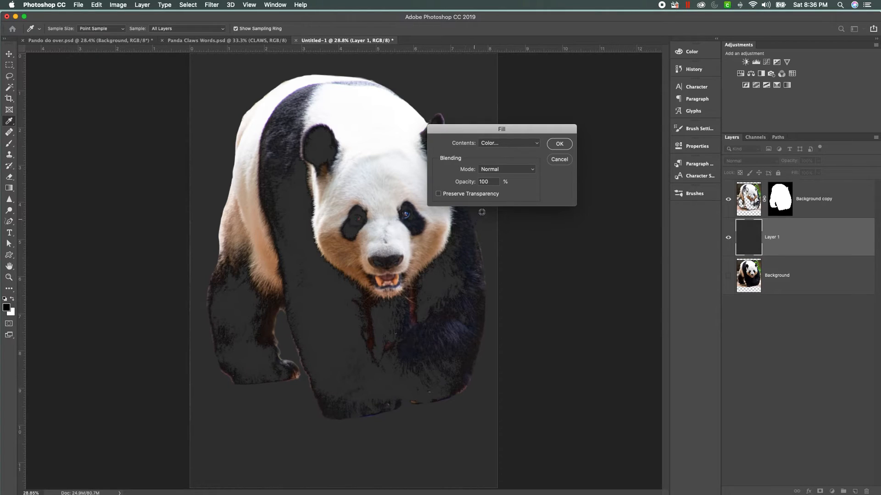
pyautogui.click(560, 145)
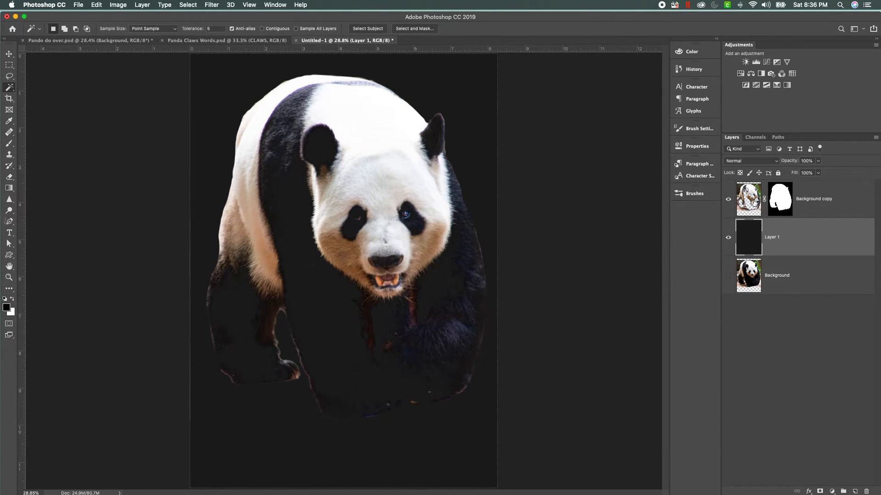
# Set up a 70 px bristle Brush with white as foreground color on the Background copy image, with Layer 1 hidden
pyautogui.click(746, 201)
pyautogui.click(776, 200)
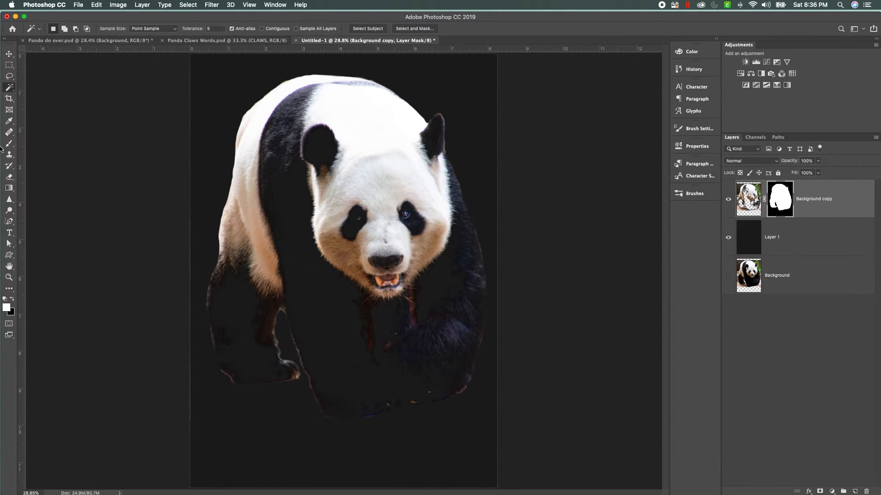
pyautogui.click(15, 146)
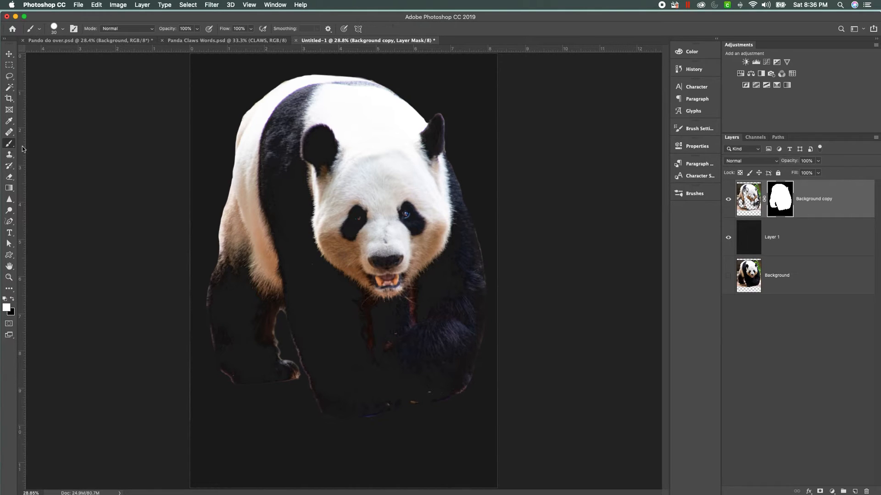
pyautogui.click(748, 199)
pyautogui.click(728, 237)
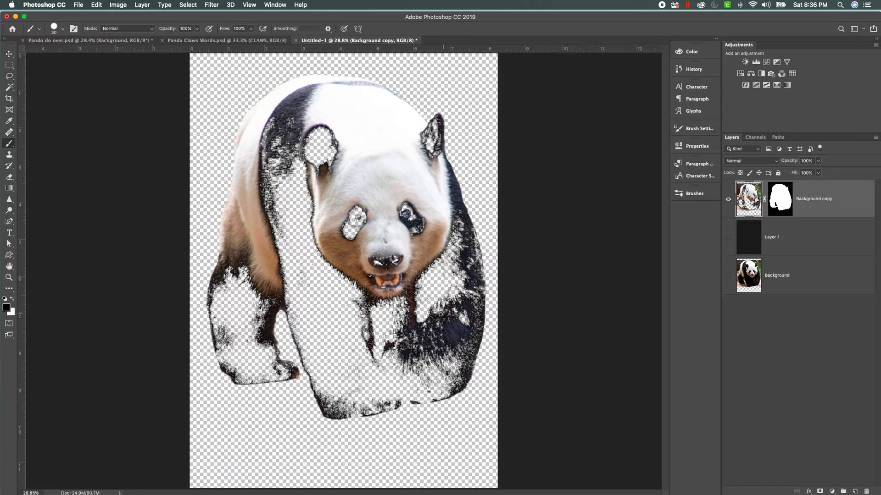
pyautogui.click(63, 29)
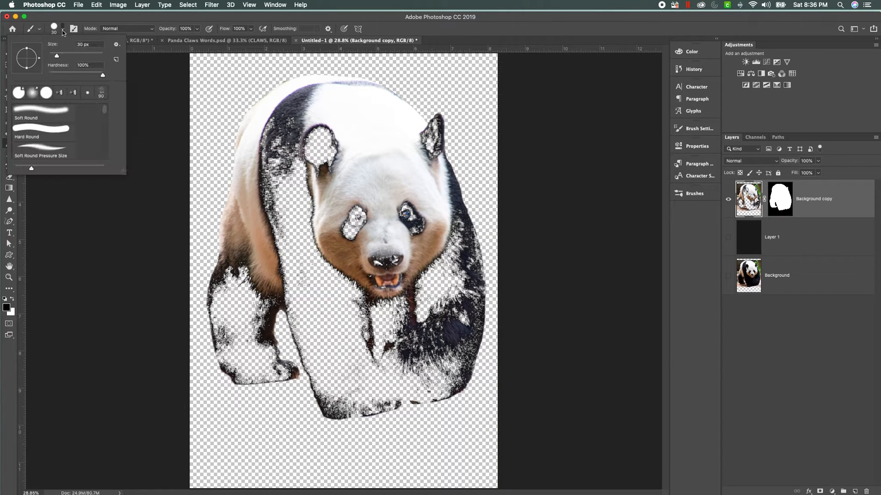
pyautogui.click(60, 94)
pyautogui.click(144, 183)
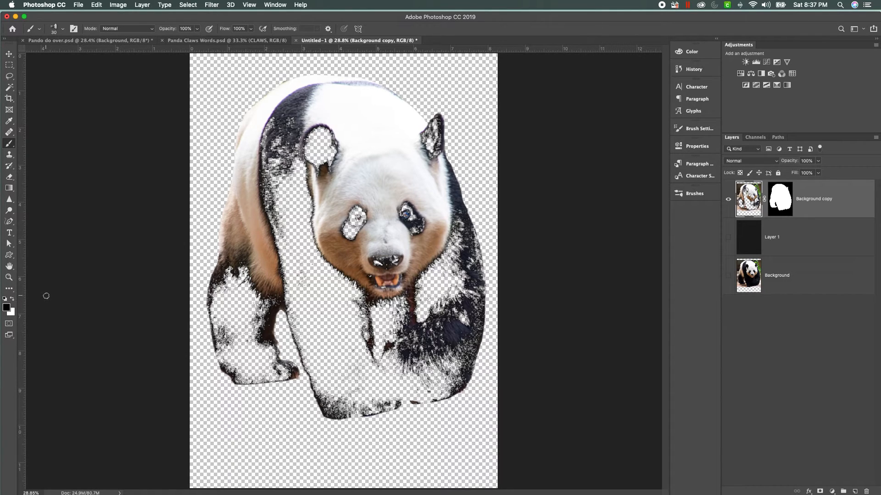
pyautogui.click(14, 300)
pyautogui.press(']')
pyautogui.press(']')
# Try a white brush stroke on the front leg fur, undo it, and lower the brush opacity to 78%
pyautogui.moveTo(431, 333)
pyautogui.mouseDown()
pyautogui.moveTo(430, 356)
pyautogui.moveTo(441, 355)
pyautogui.moveTo(419, 352)
pyautogui.mouseUp()
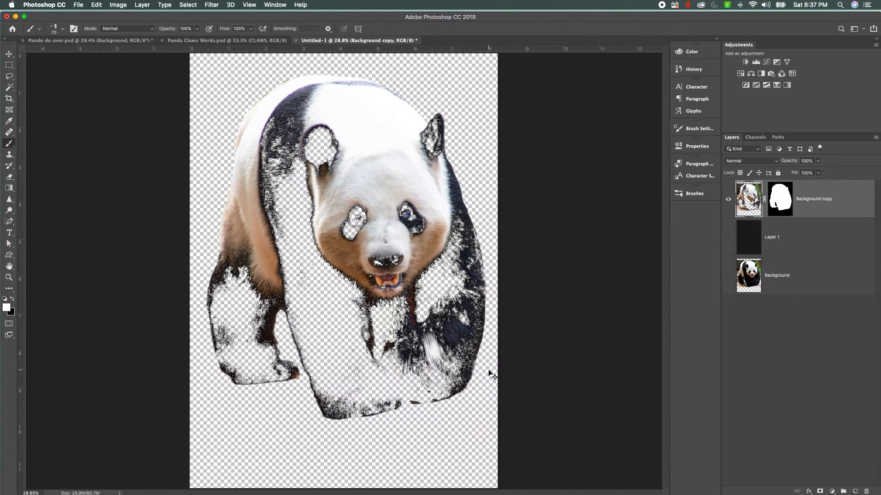
pyautogui.press('super+z')
pyautogui.click(197, 28)
pyautogui.click(188, 40)
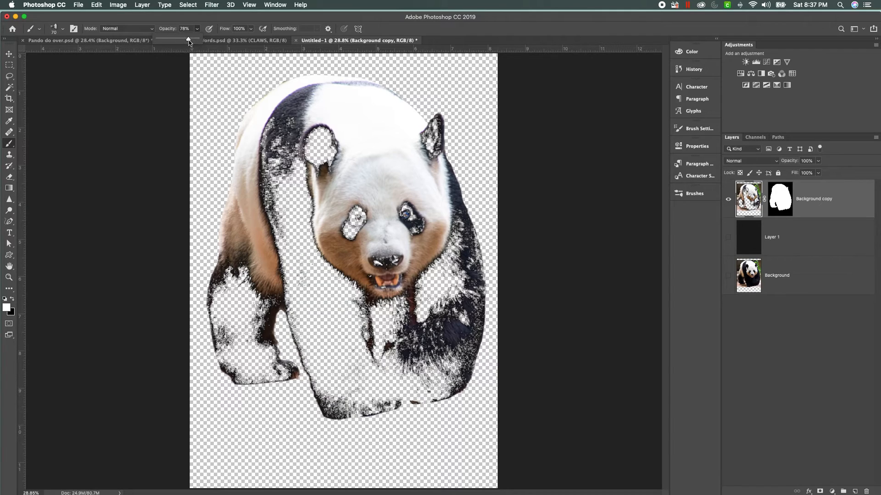
# Paint white fur texture strokes on the panda's shoulder and bent front leg in the Background copy image
pyautogui.moveTo(292, 110); pyautogui.dragTo(278, 139)
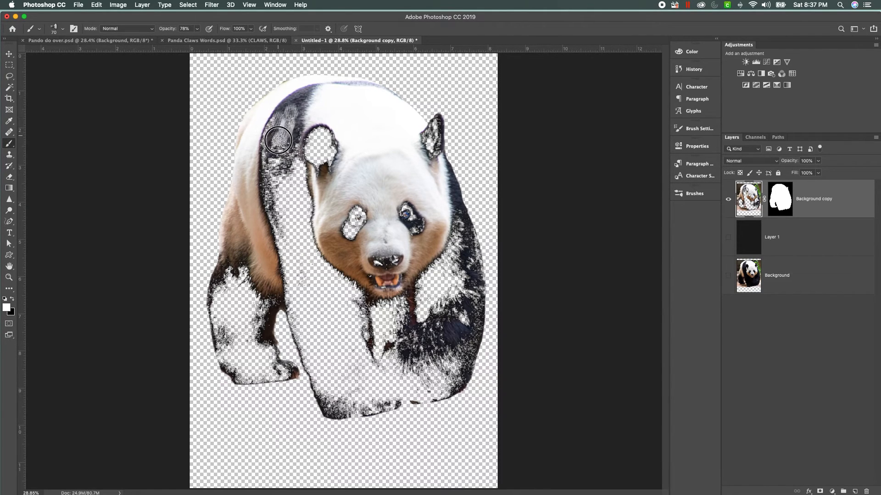
pyautogui.moveTo(430, 334); pyautogui.dragTo(432, 360)
pyautogui.moveTo(464, 310)
pyautogui.mouseDown()
pyautogui.moveTo(472, 323)
pyautogui.moveTo(453, 345)
pyautogui.mouseUp()
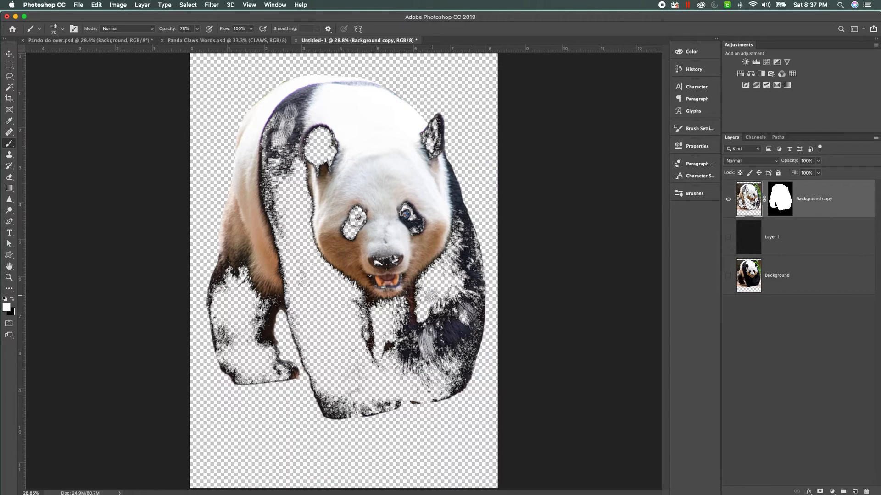
# Try a black brush stroke on the chest fur beside the front leg, then undo it
pyautogui.click(12, 299)
pyautogui.moveTo(365, 314); pyautogui.dragTo(369, 345)
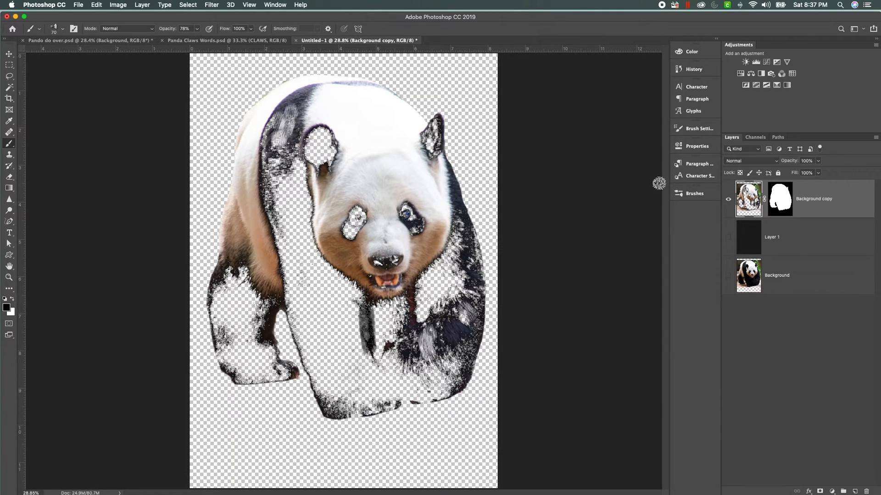
pyautogui.press('cmd+z')
pyautogui.press('x')
# Try a black stroke on the Background copy layer mask over the chest fur, then undo it
pyautogui.click(772, 197)
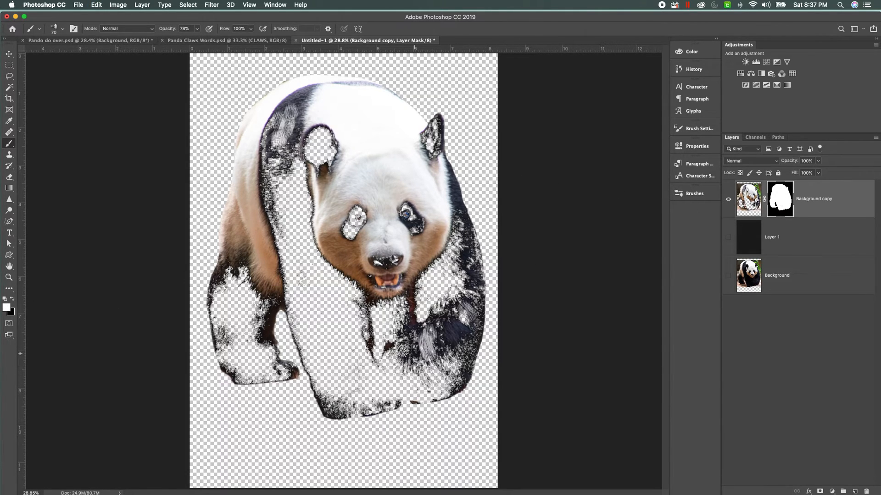
pyautogui.click(12, 300)
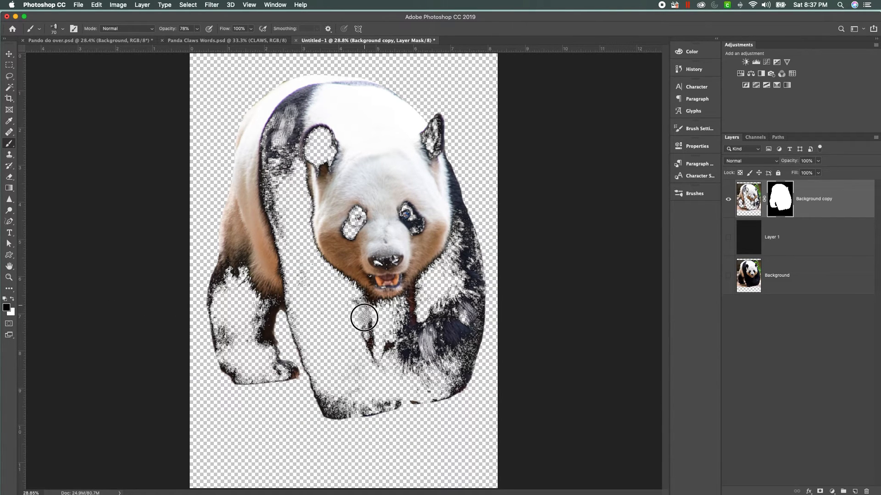
pyautogui.press('super+z')
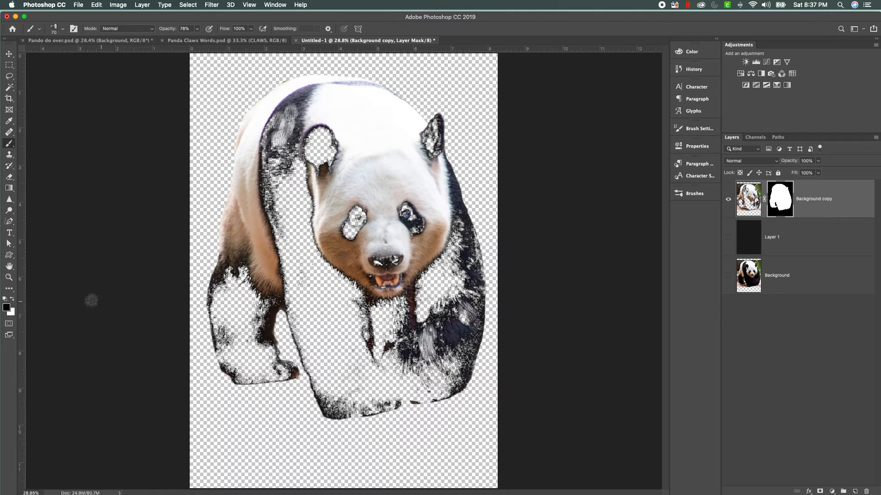
# Paint black on the Background copy layer mask over the bent front leg, upper arm and hind leg fur
pyautogui.press('x')
pyautogui.click(12, 299)
pyautogui.moveTo(426, 340)
pyautogui.mouseDown()
pyautogui.moveTo(446, 364)
pyautogui.moveTo(467, 353)
pyautogui.moveTo(478, 289)
pyautogui.moveTo(470, 255)
pyautogui.mouseUp()
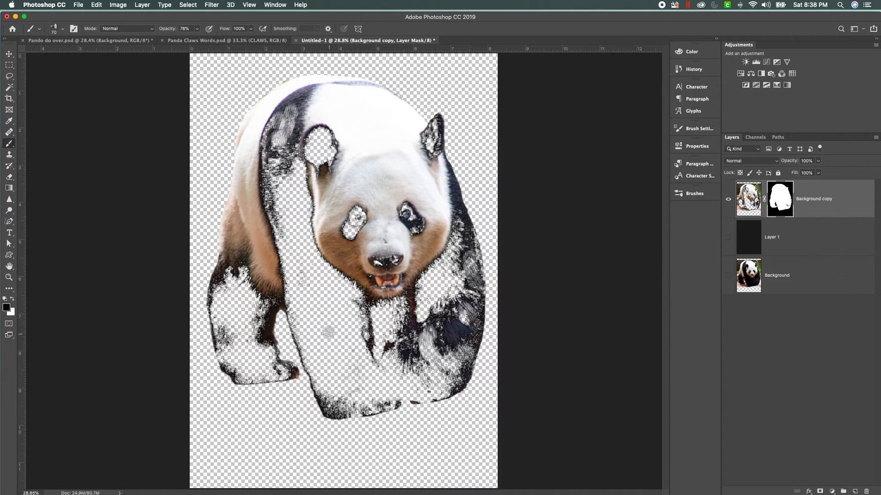
pyautogui.moveTo(263, 329)
pyautogui.mouseDown()
pyautogui.moveTo(263, 349)
pyautogui.moveTo(255, 328)
pyautogui.mouseUp()
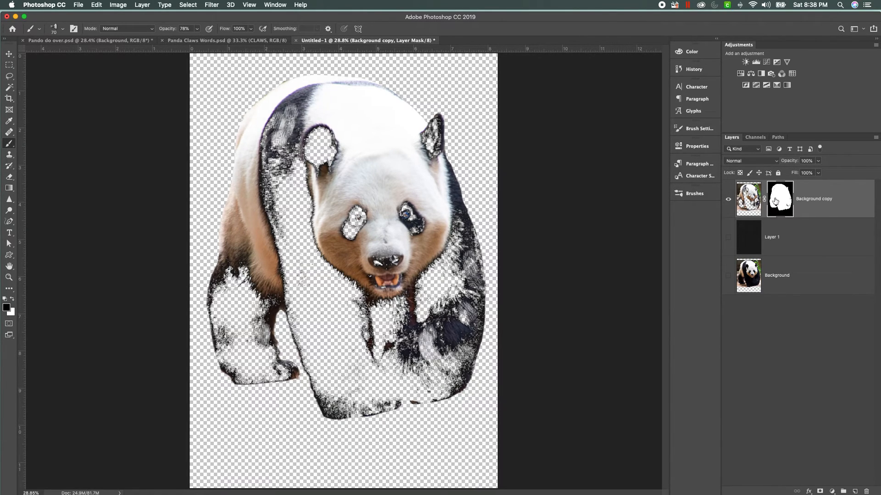
# Show Layer 1 again and target the Background copy layer mask
pyautogui.click(729, 239)
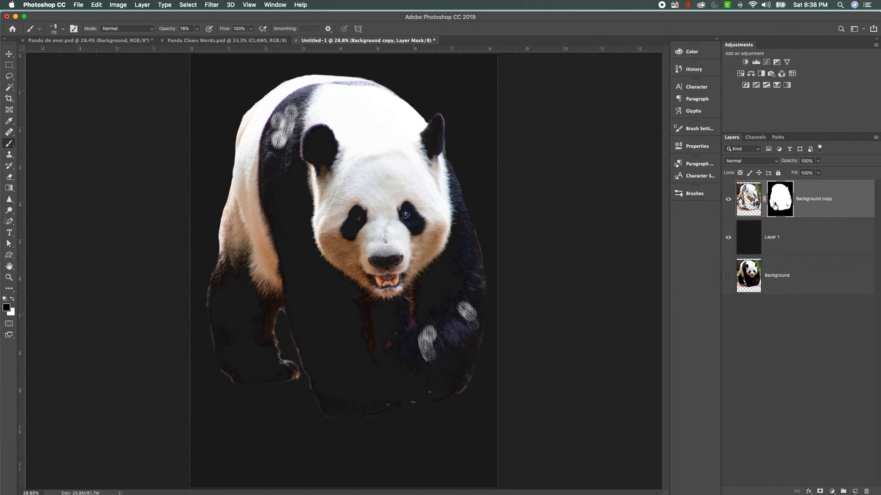
pyautogui.click(752, 201)
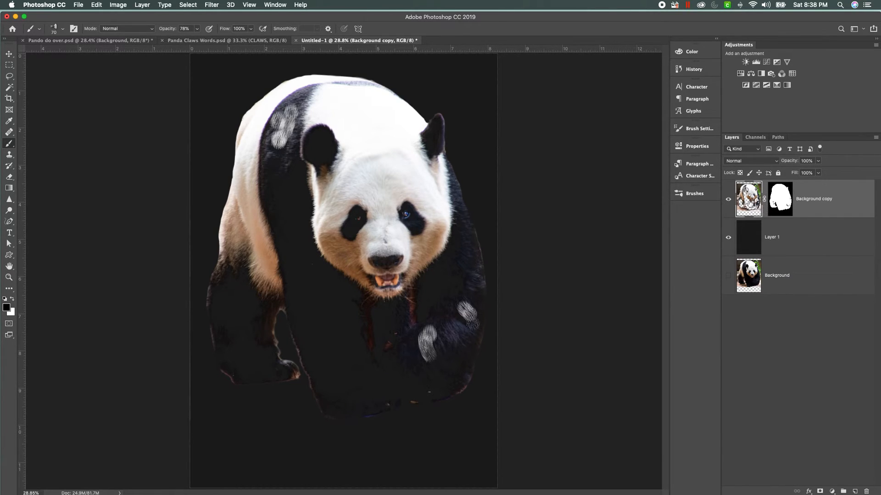
pyautogui.click(780, 200)
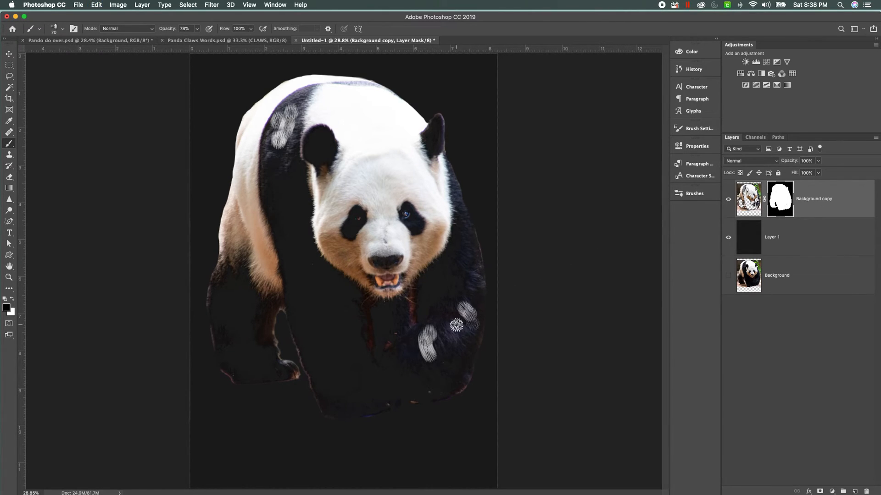
# Undo the mask strokes and all white brush marks on the panda's front leg and shoulder
pyautogui.press('super+z')
pyautogui.press('super+z')
pyautogui.press('super+z')
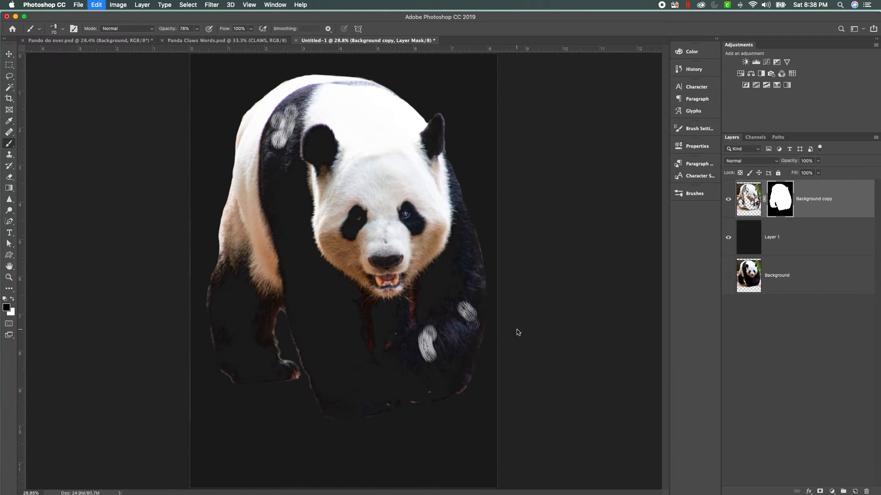
pyautogui.press('super+z')
pyautogui.press('super+z')
pyautogui.press('super+z')
pyautogui.press('super+z')
pyautogui.press('super+z')
pyautogui.press('super+z')
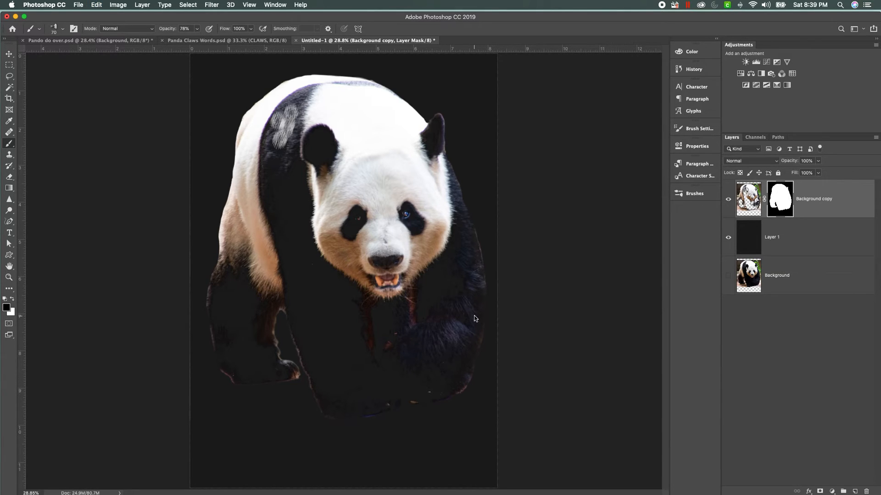
pyautogui.press('super+z')
pyautogui.press('super+z')
pyautogui.press('super+z')
pyautogui.press('super+z')
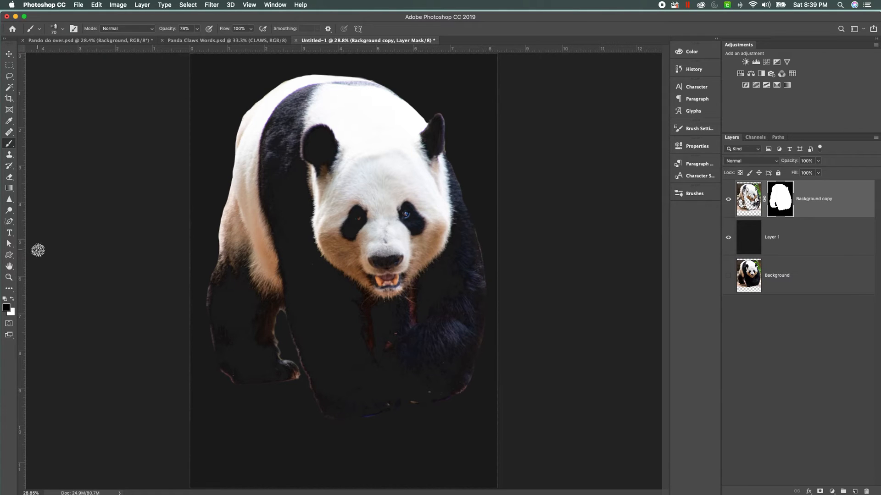
# Paint black texture strokes on the Background copy mask over the bent front leg's fur, and check them with Layer 1 hidden
pyautogui.click(9, 277)
pyautogui.click(369, 328)
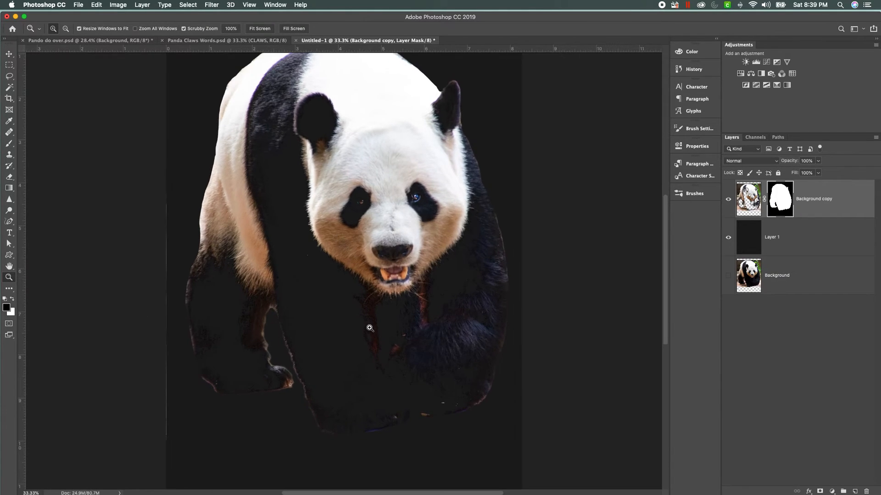
pyautogui.click(380, 336)
pyautogui.click(431, 357)
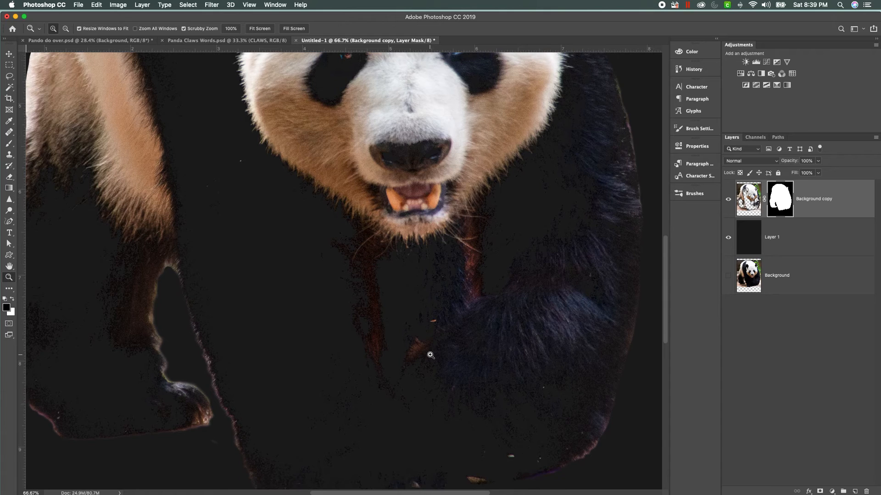
pyautogui.scroll(-3, 567, 332)
pyautogui.hscroll(1, 568, 332)
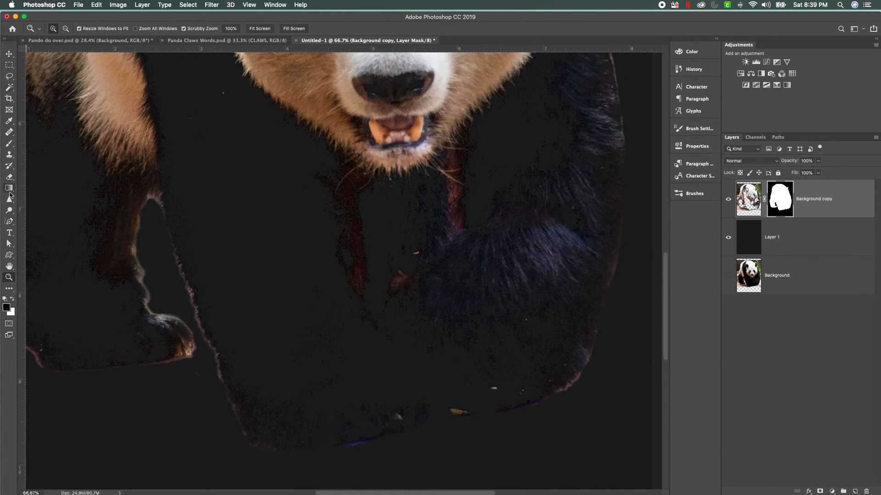
pyautogui.click(9, 144)
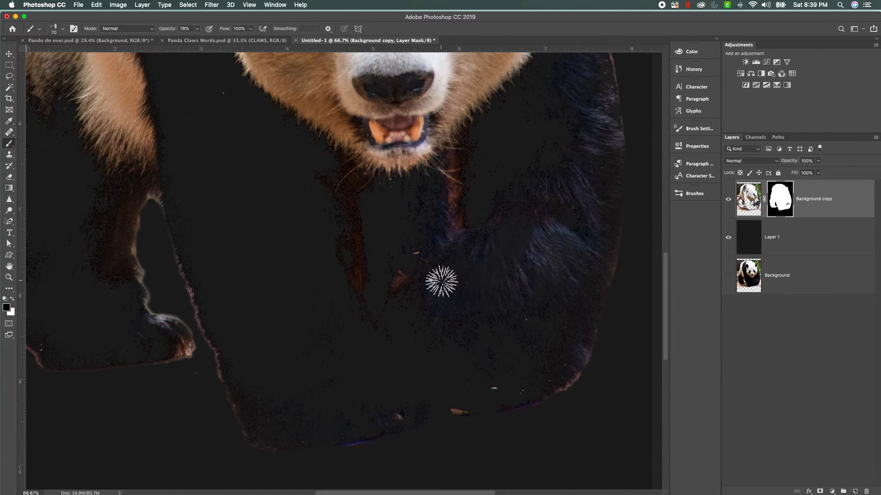
pyautogui.click(728, 237)
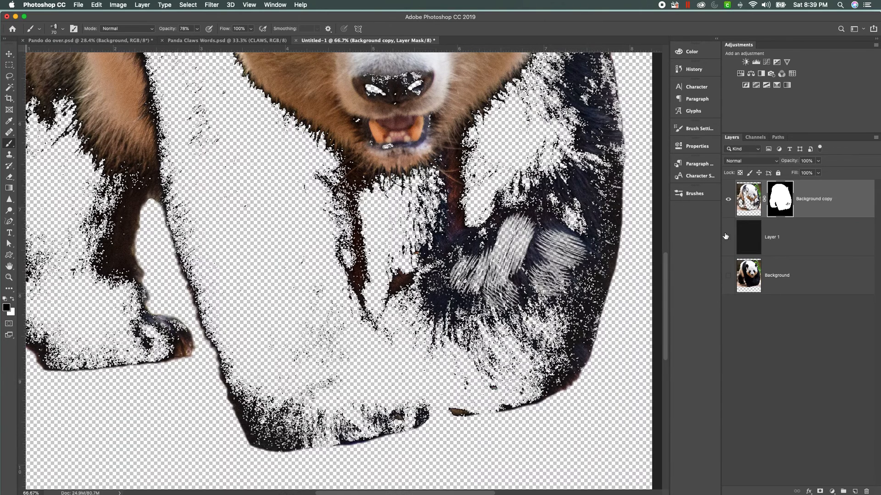
pyautogui.click(728, 237)
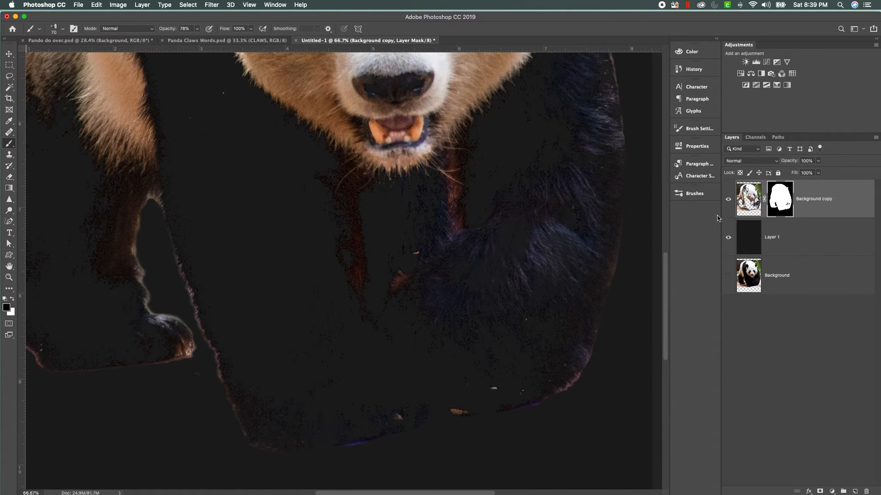
# Move the masked panda on the Background copy layer down until its feet sit near the canvas's lower edge
pyautogui.click(250, 5)
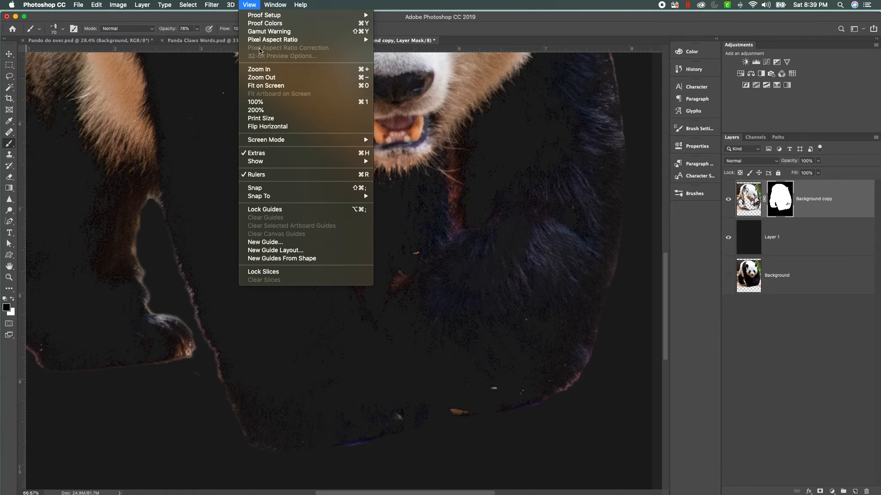
pyautogui.click(266, 87)
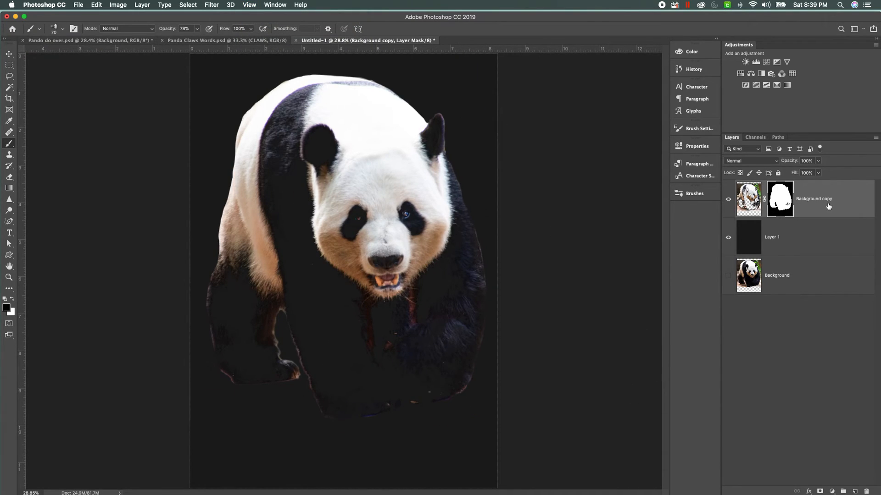
pyautogui.press('super+2')
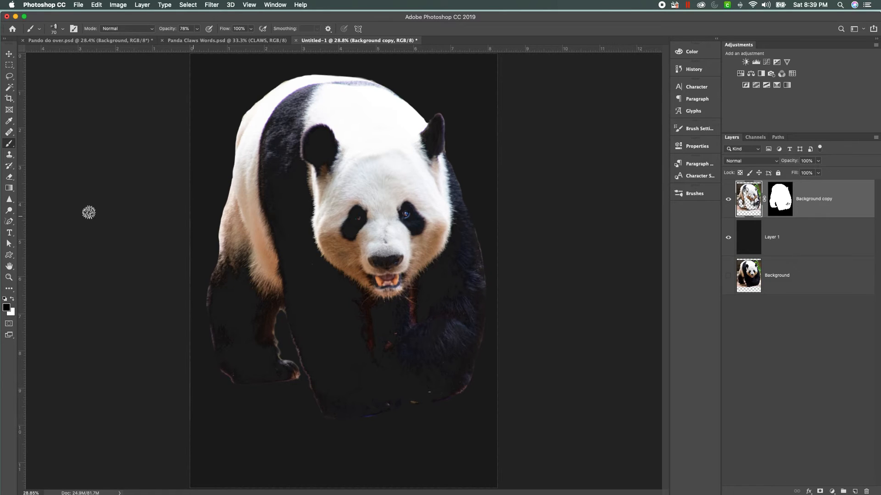
pyautogui.click(10, 54)
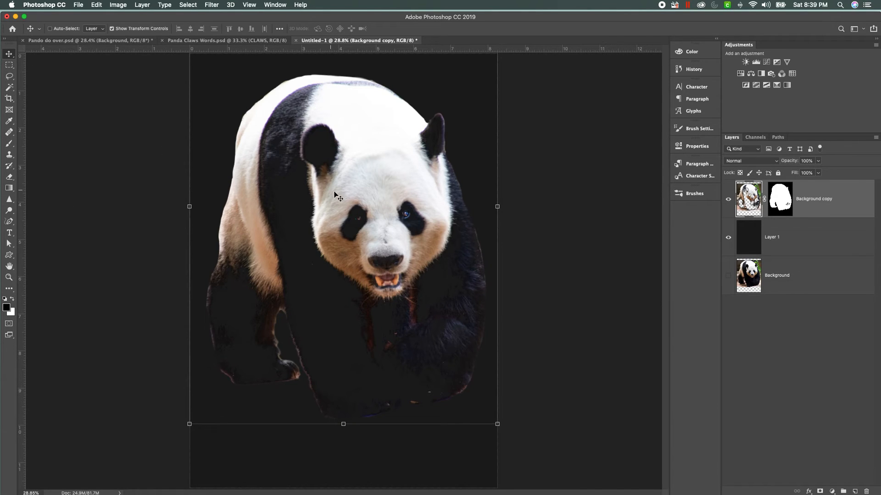
pyautogui.moveTo(361, 197); pyautogui.dragTo(364, 232)
pyautogui.moveTo(364, 253); pyautogui.dragTo(359, 258)
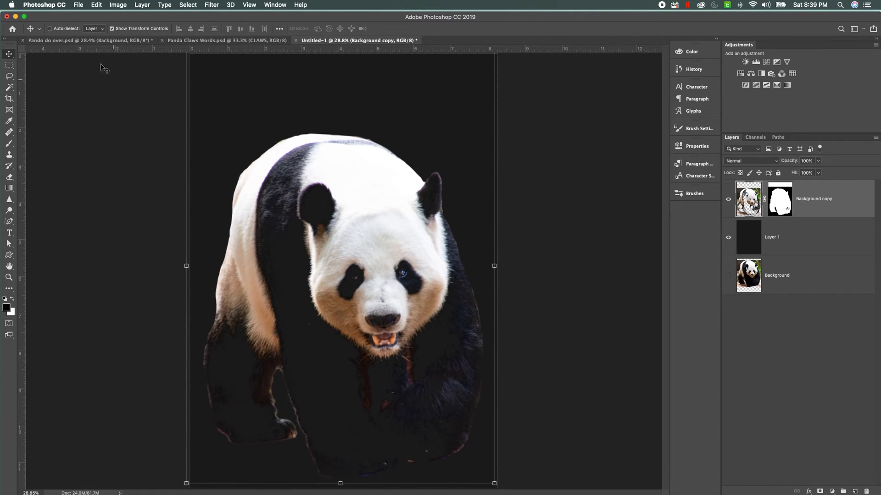
# In Pando do over.psd, select the Santa hat on Layer 2 and hide the PANDA and CLAWS text layers
pyautogui.click(98, 40)
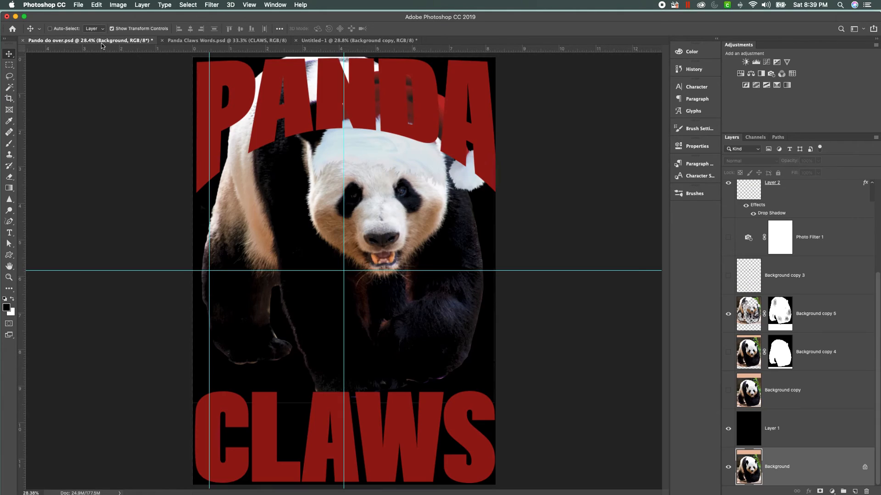
pyautogui.scroll(3, 759, 268)
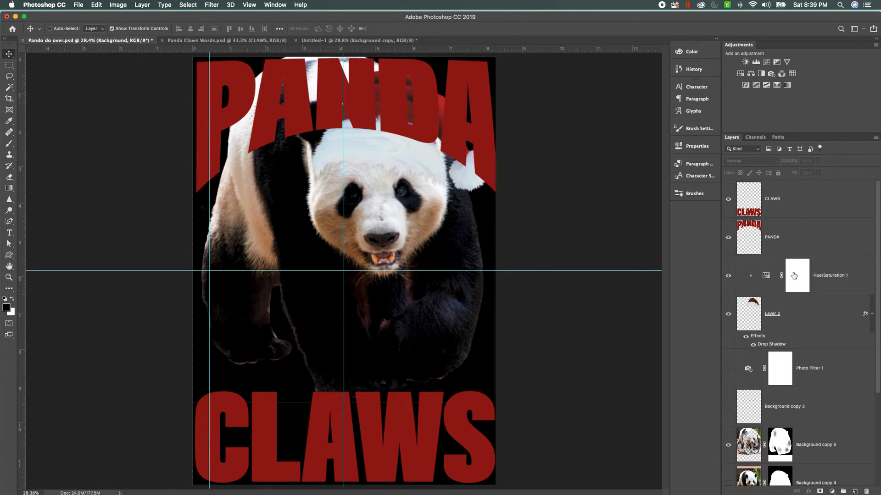
pyautogui.click(747, 320)
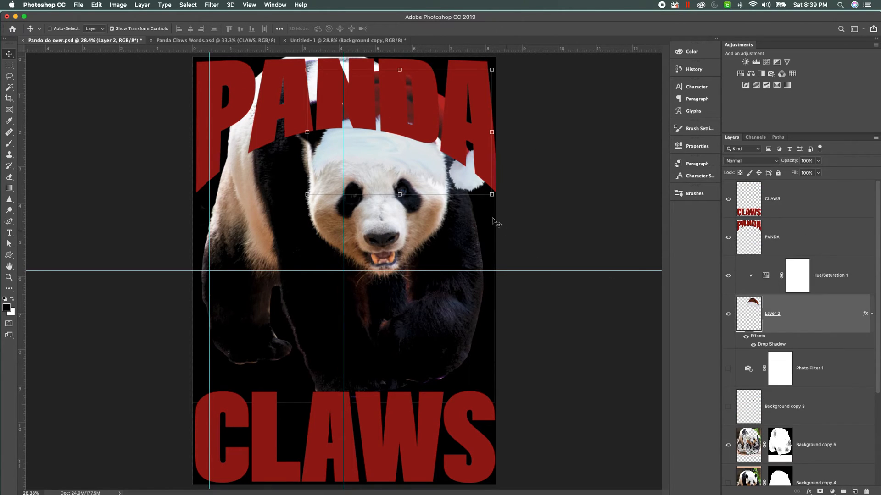
pyautogui.click(728, 237)
pyautogui.click(728, 199)
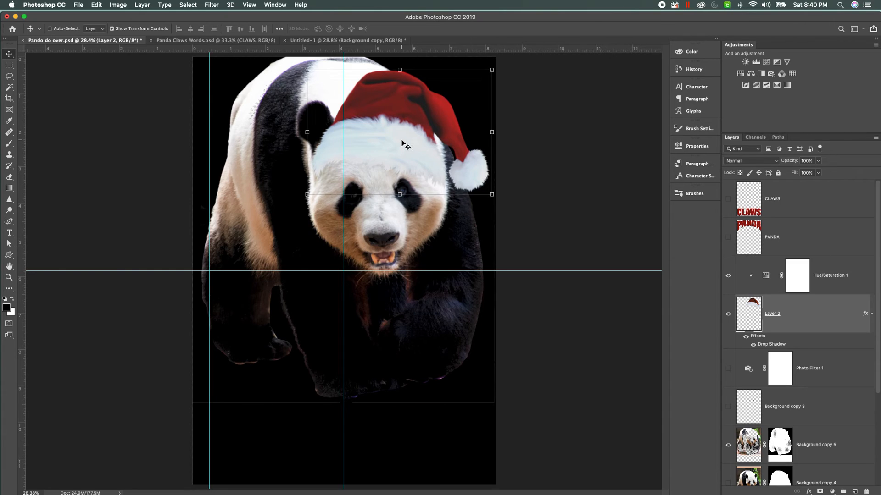
# Copy the Santa hat layer and paste it into the Untitled-1 document above the masked panda
pyautogui.click(98, 5)
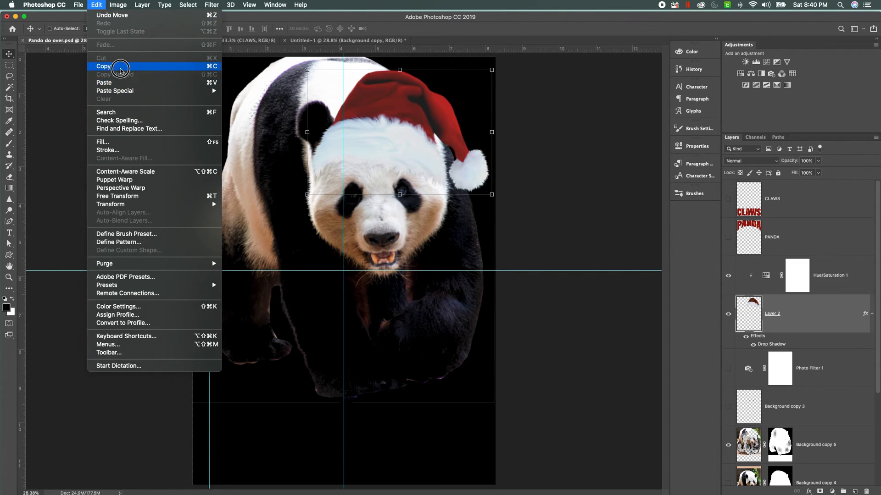
pyautogui.click(117, 65)
pyautogui.click(316, 41)
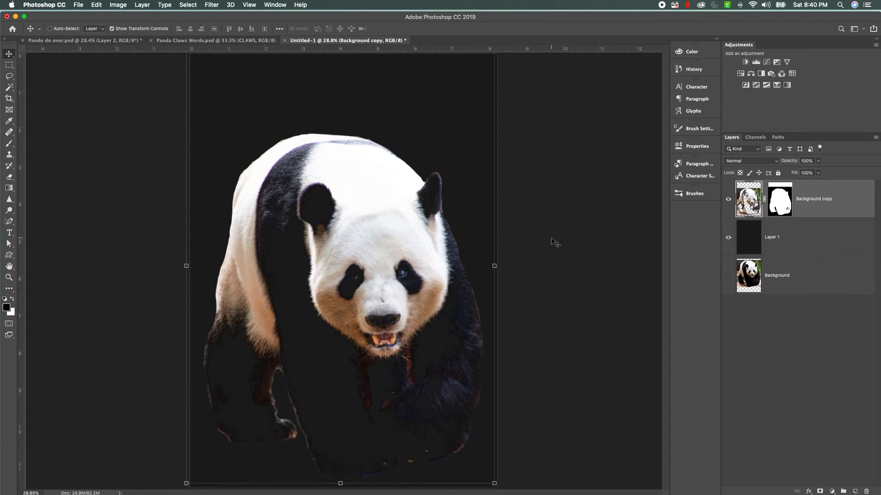
pyautogui.press('super+v')
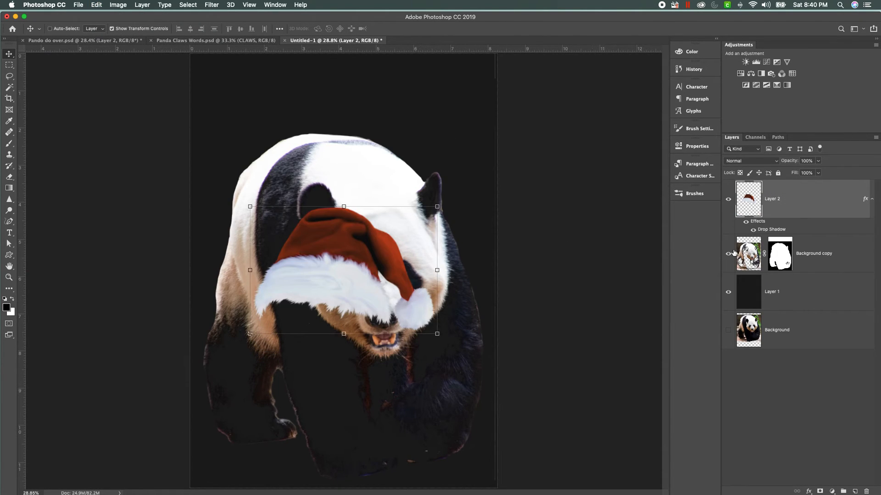
# Move the Santa hat onto the panda's head and rotate it about -3.9 degrees to fit the forehead
pyautogui.moveTo(348, 264); pyautogui.dragTo(402, 191)
pyautogui.hotkey('ctrl', 't')
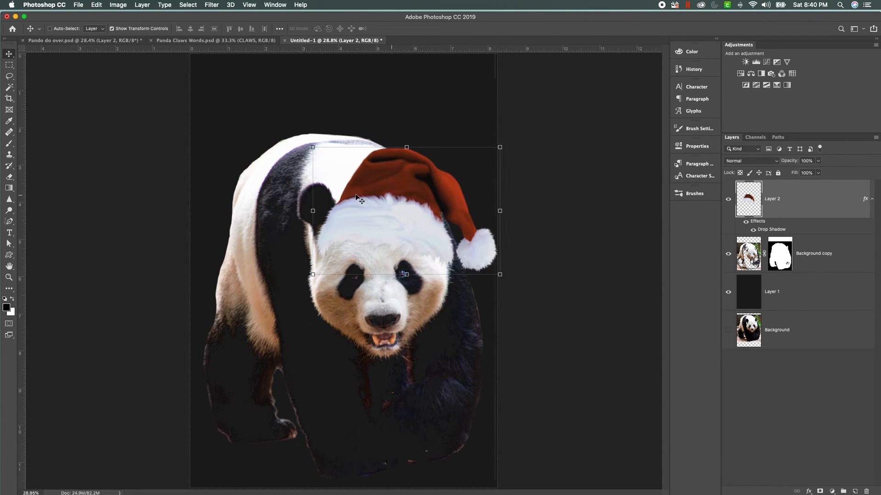
pyautogui.moveTo(308, 142); pyautogui.dragTo(301, 144)
pyautogui.moveTo(380, 208); pyautogui.dragTo(380, 211)
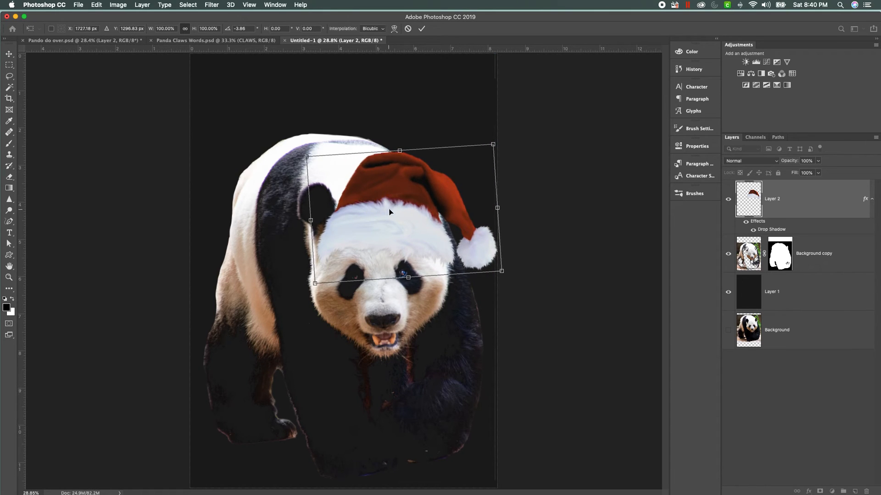
pyautogui.press('Return')
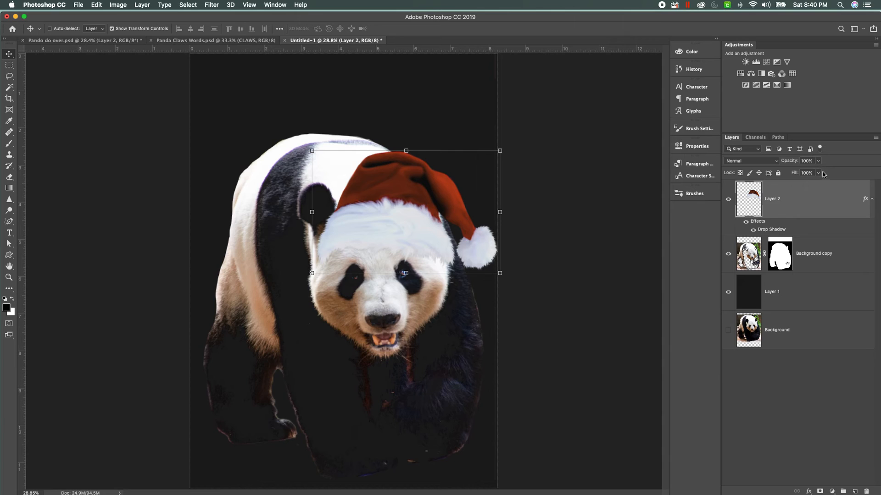
# Add a Hue/Saturation adjustment layer above the Santa hat with the hue set to -8
pyautogui.click(741, 74)
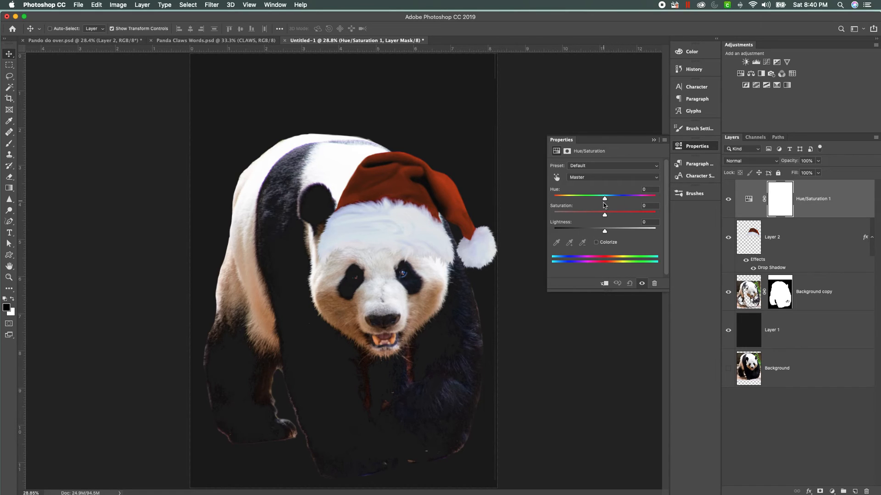
pyautogui.moveTo(606, 201)
pyautogui.mouseDown()
pyautogui.moveTo(569, 200)
pyautogui.moveTo(600, 200)
pyautogui.mouseUp()
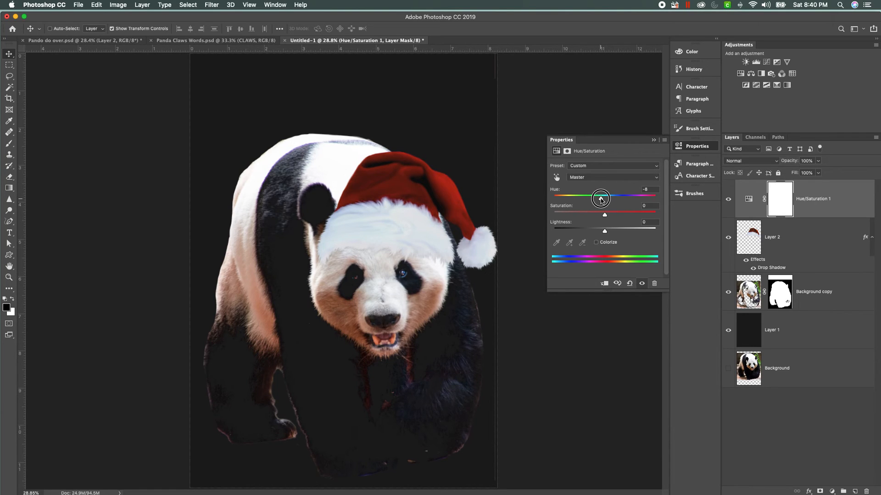
pyautogui.click(653, 140)
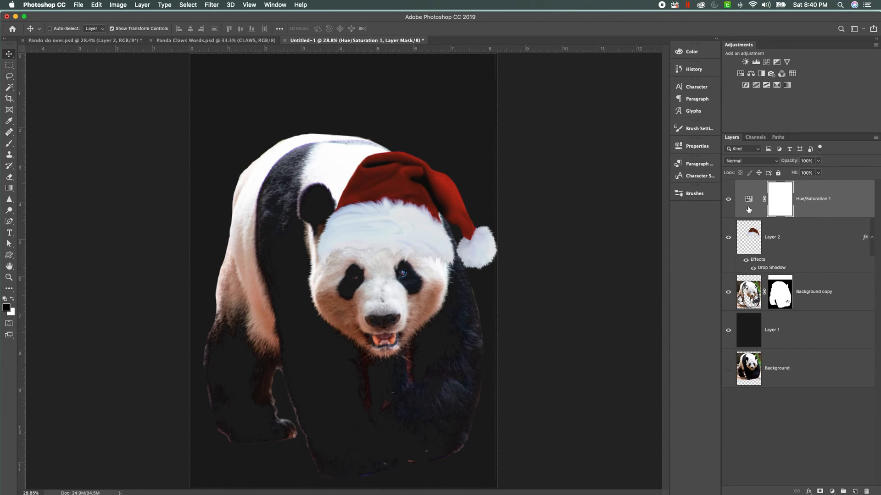
# Clip the Hue/Saturation adjustment to the hat on Layer 2, and merge it down into that layer
pyautogui.rightClick(817, 200)
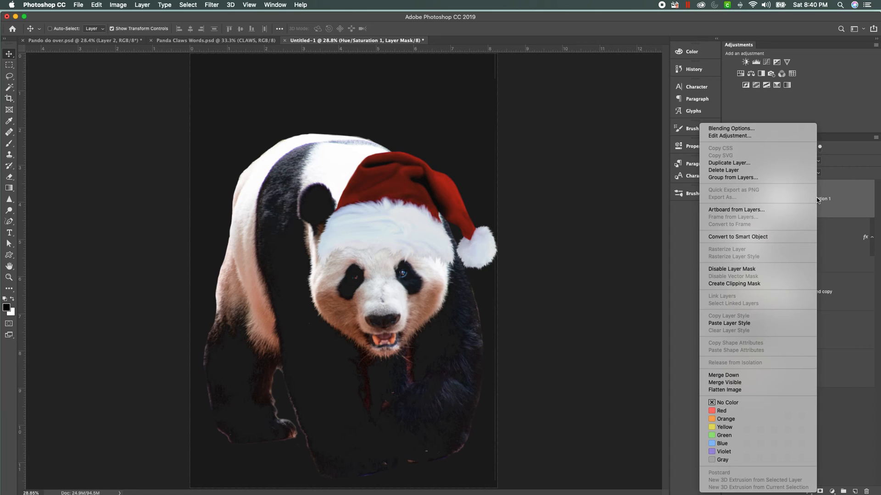
pyautogui.click(770, 284)
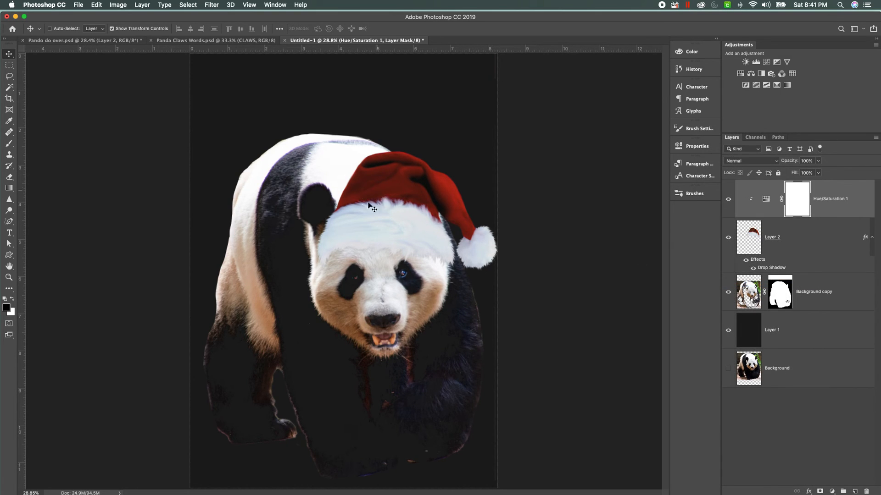
pyautogui.click(840, 208)
pyautogui.rightClick(840, 209)
pyautogui.click(766, 376)
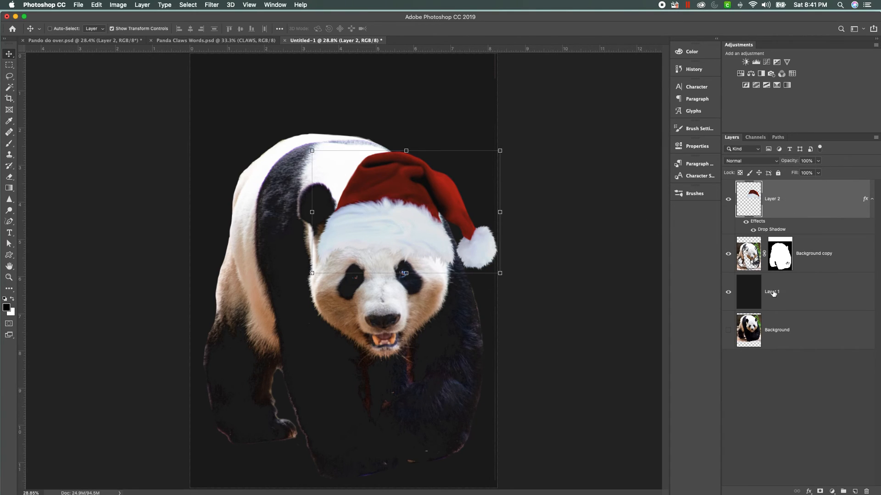
# Use the Dodge tool on the Background copy layer over the reddish-brown fur below the chin and the dark rear leg
pyautogui.click(791, 304)
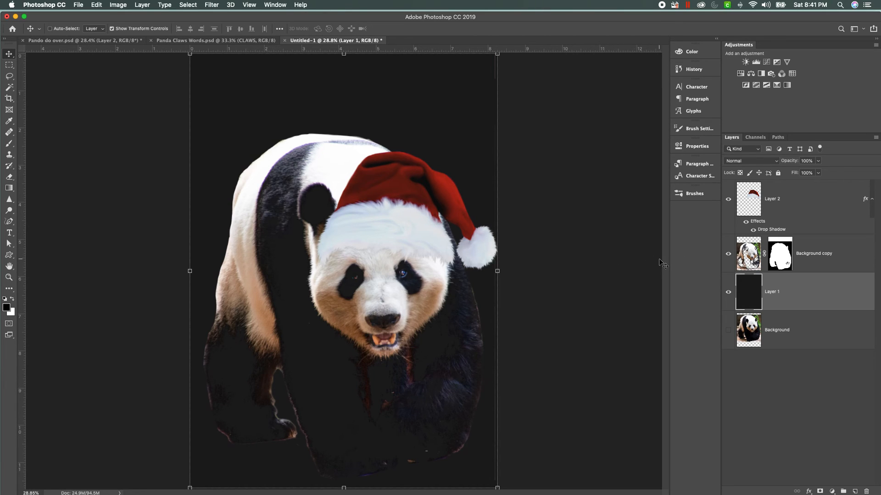
pyautogui.click(752, 255)
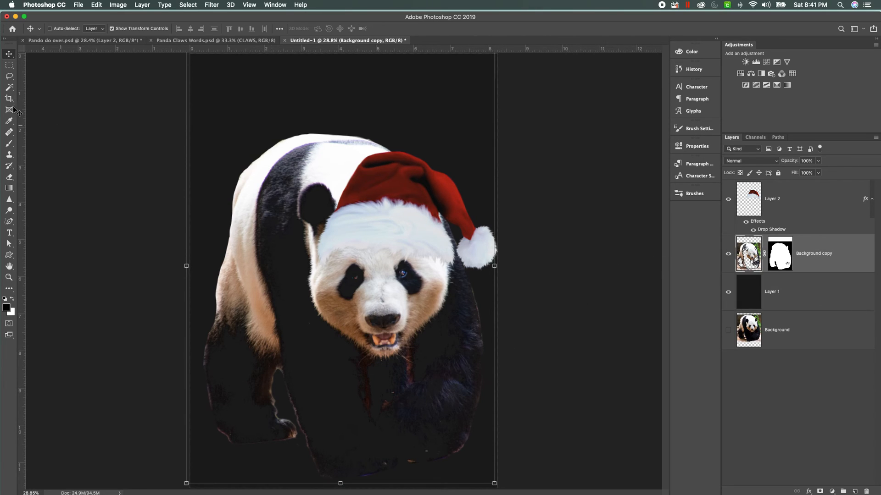
pyautogui.click(10, 210)
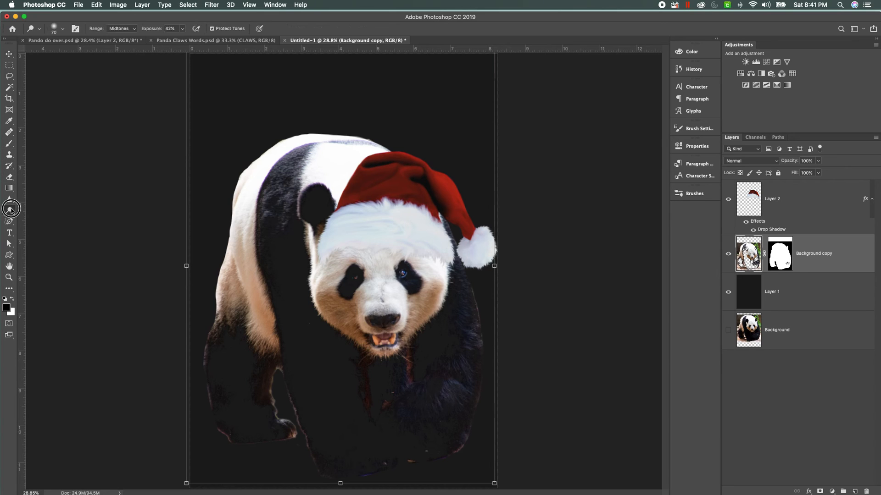
pyautogui.moveTo(367, 366)
pyautogui.mouseDown()
pyautogui.moveTo(366, 411)
pyautogui.moveTo(362, 359)
pyautogui.moveTo(362, 407)
pyautogui.moveTo(381, 406)
pyautogui.mouseUp()
pyautogui.moveTo(269, 376); pyautogui.dragTo(266, 395)
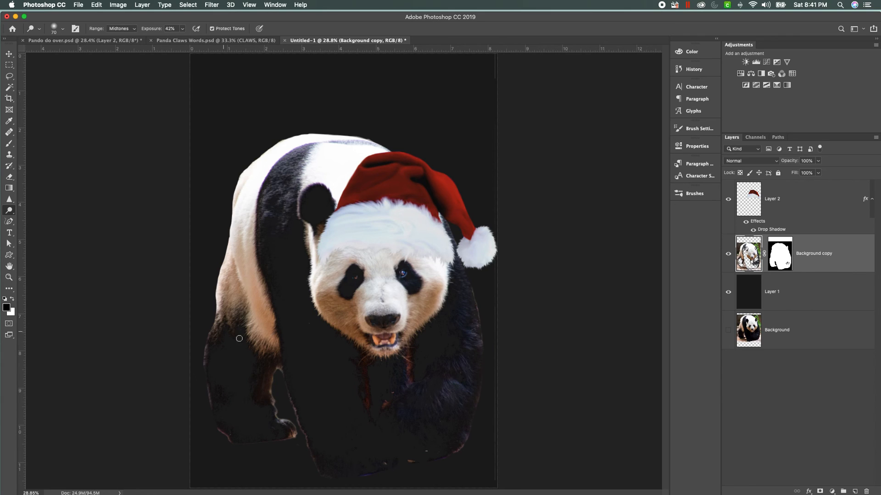
pyautogui.moveTo(411, 367); pyautogui.dragTo(405, 387)
pyautogui.click(386, 403)
# Hide the dark gray Layer 1 and merge the visible hat and panda layers into Layer 2
pyautogui.click(790, 204)
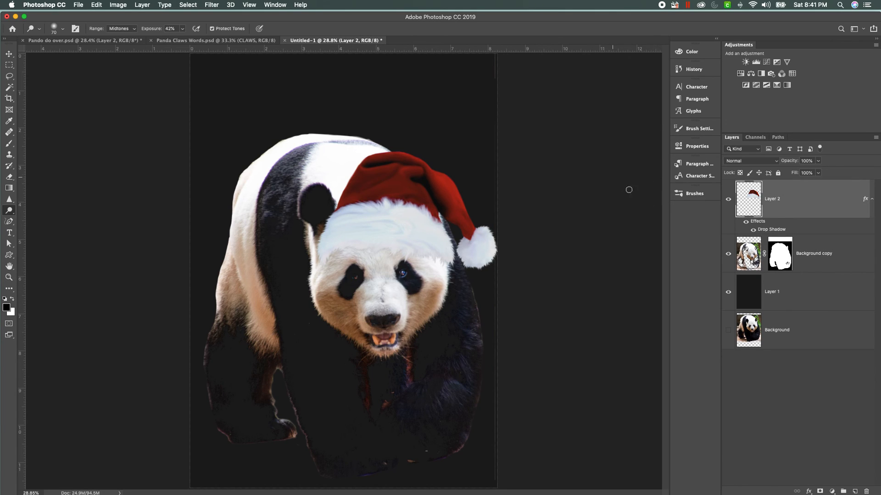
pyautogui.click(728, 291)
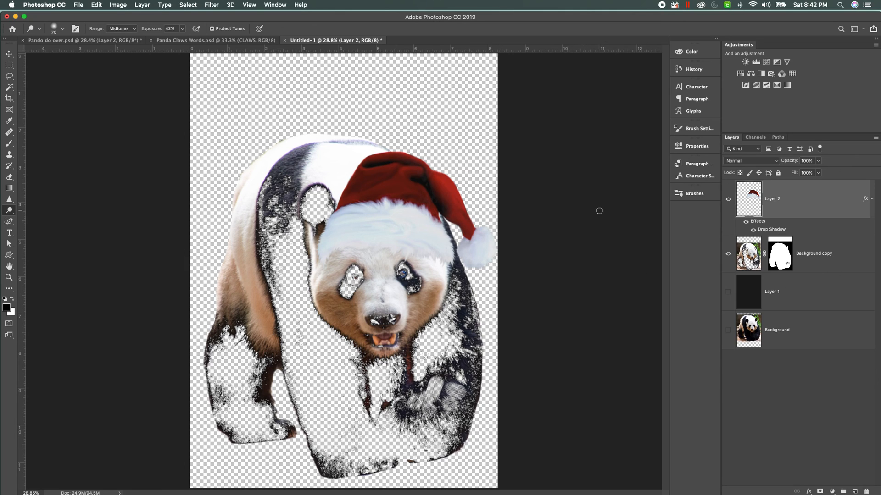
pyautogui.click(142, 5)
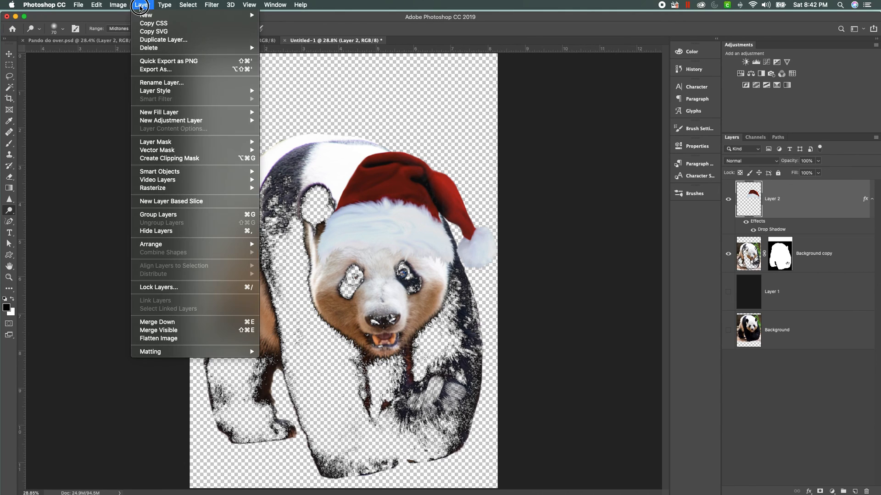
pyautogui.click(158, 330)
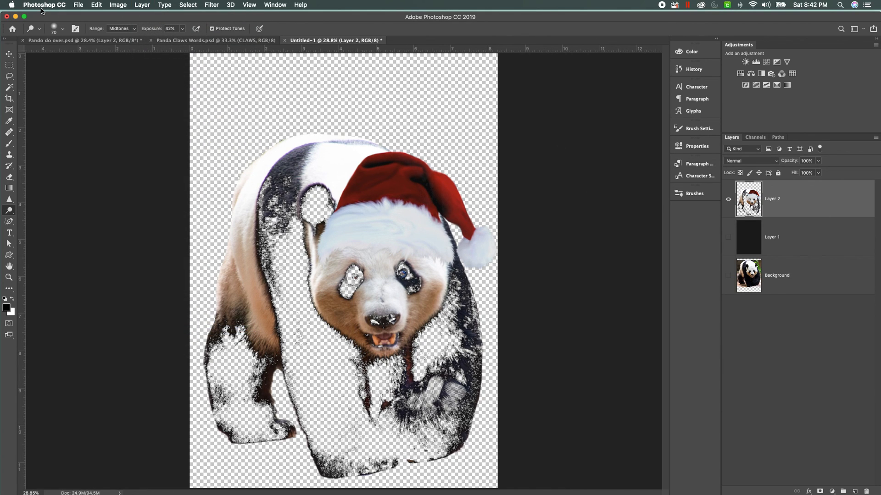
# Start a quick PNG export of the merged panda and hat on the transparent background
pyautogui.click(79, 5)
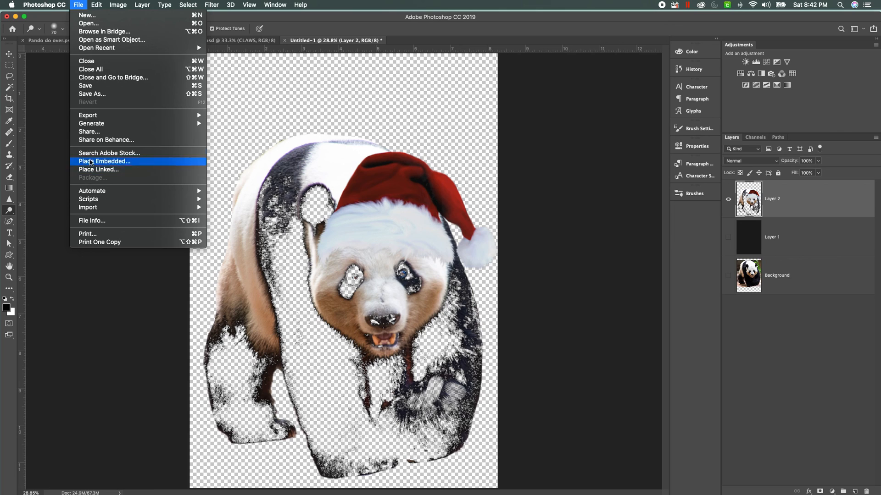
pyautogui.moveTo(112, 118)
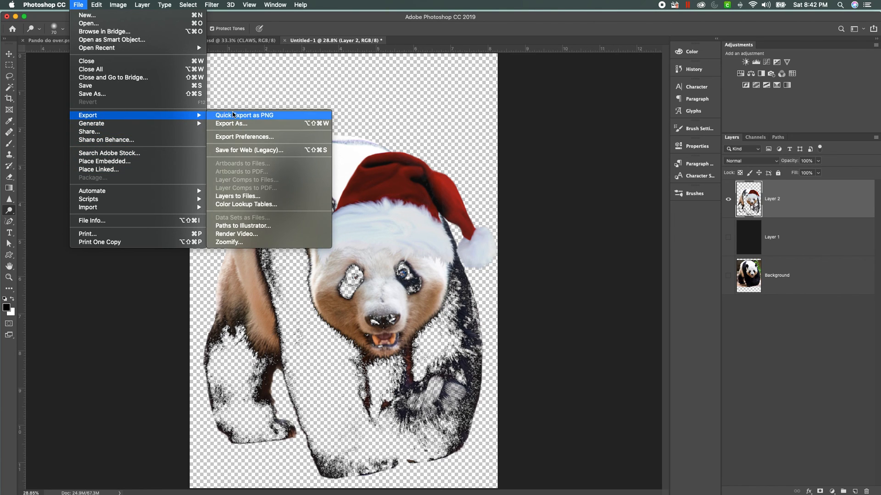
pyautogui.click(235, 116)
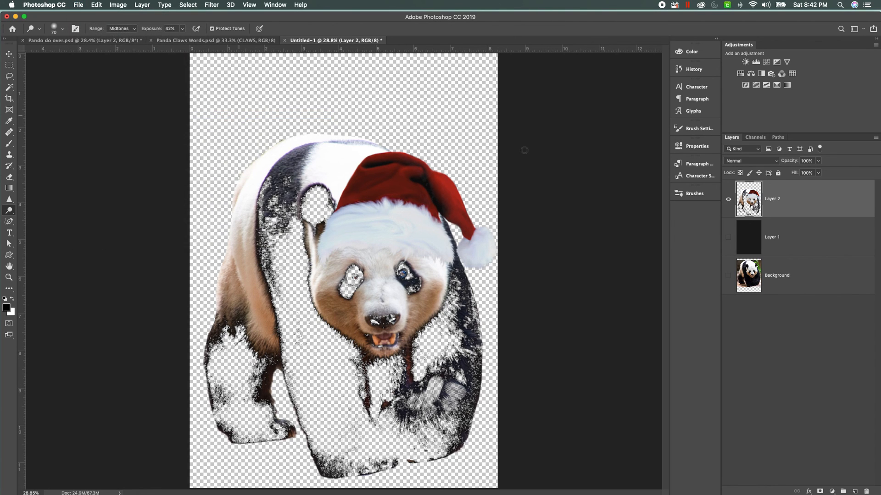